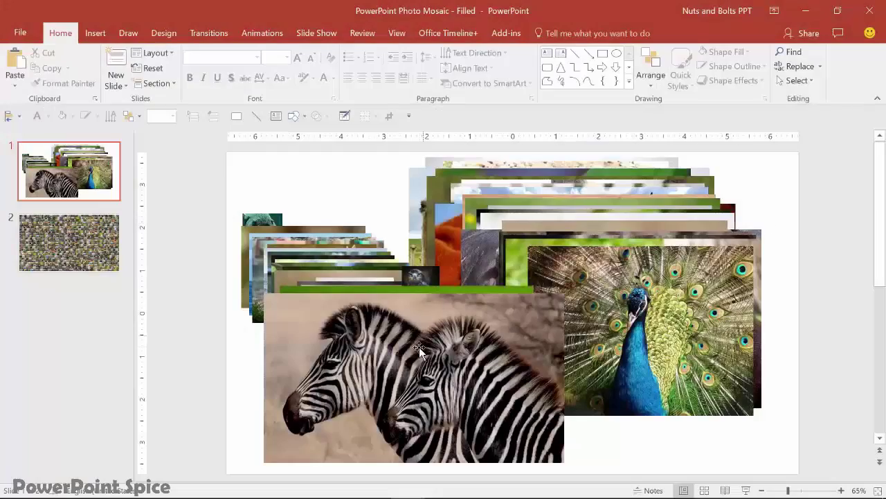
Step: Move the stacked zebra, sheep, peacock, orangutan and lion pictures apart to spread them across the first slide
{"action": "key", "text": "ctrl+z"}
{"action": "key", "text": "ctrl+z"}
{"action": "key", "text": "ctrl+z"}
{"action": "key", "text": "ctrl+z"}
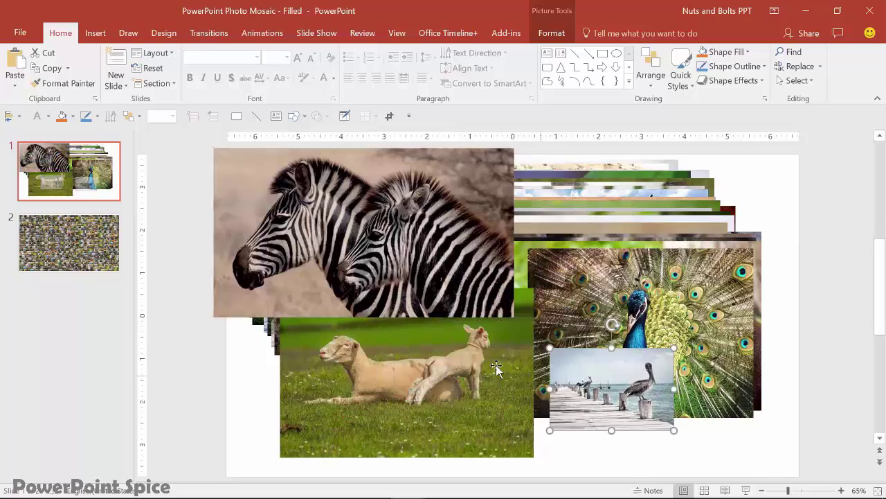
{"action": "key", "text": "ctrl+z"}
{"action": "key", "text": "ctrl+z"}
{"action": "key", "text": "ctrl+z"}
{"action": "key", "text": "ctrl+z"}
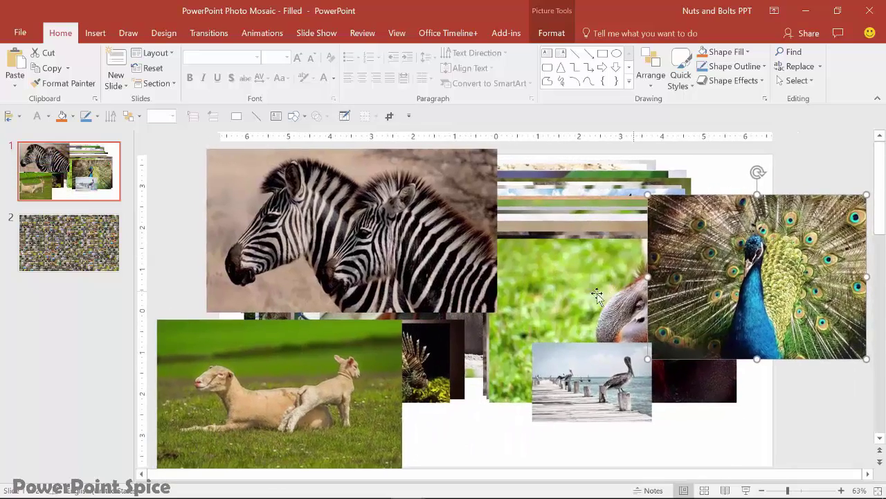
{"action": "key", "text": "ctrl+z"}
{"action": "key", "text": "ctrl+z"}
{"action": "key", "text": "ctrl+z"}
{"action": "key", "text": "ctrl+z"}
{"action": "key", "text": "ctrl+z"}
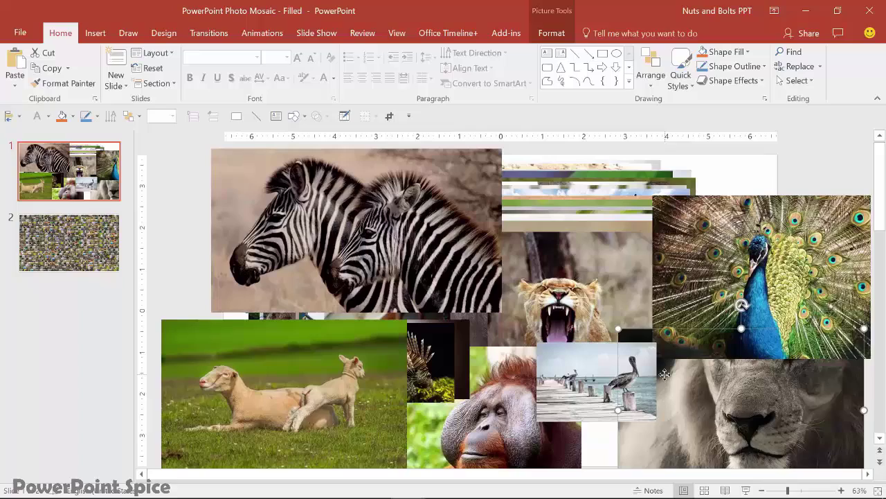
{"action": "scroll", "coordinate": [665, 374], "scroll_direction": "down", "scroll_amount": 1}
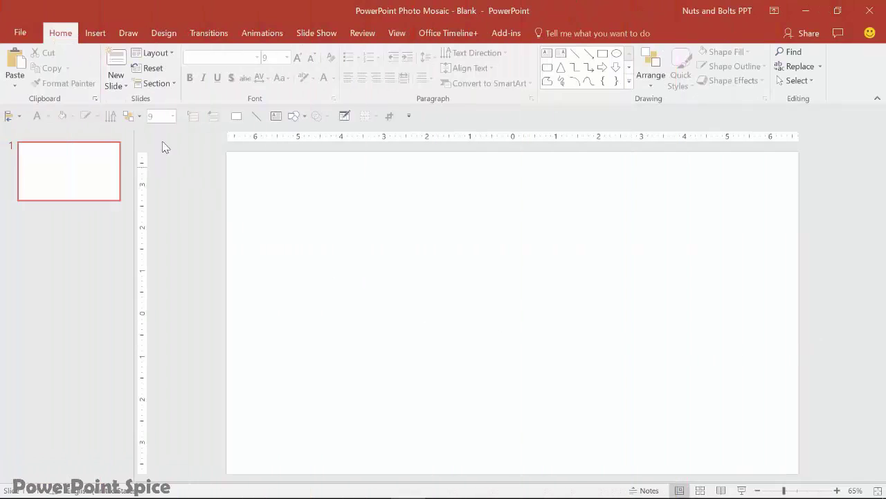
Step: Insert all pictures from the Our Planet Mosaic folder onto the blank slide
{"action": "left_click", "coordinate": [95, 34]}
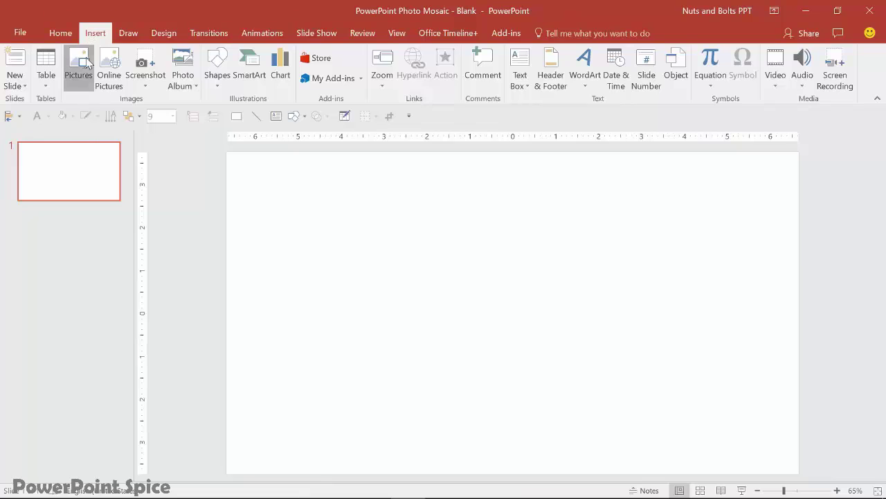
{"action": "left_click", "coordinate": [80, 66]}
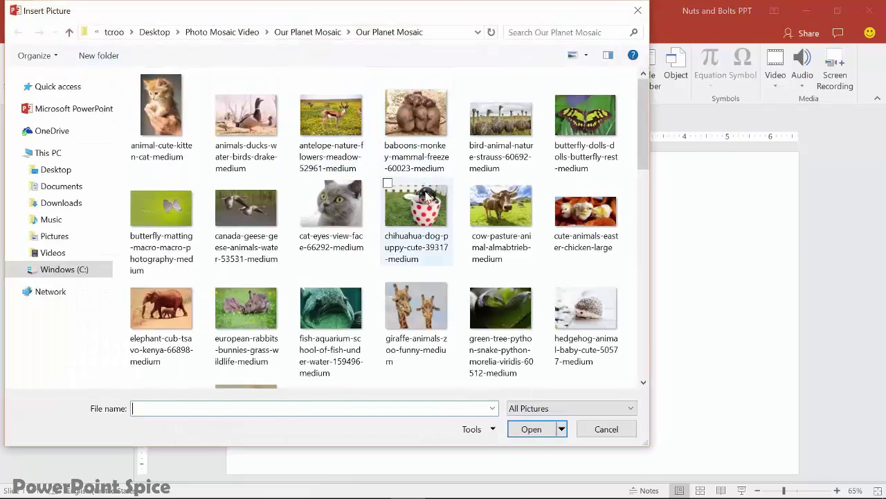
{"action": "left_click", "coordinate": [427, 204]}
{"action": "key", "text": "ctrl+a"}
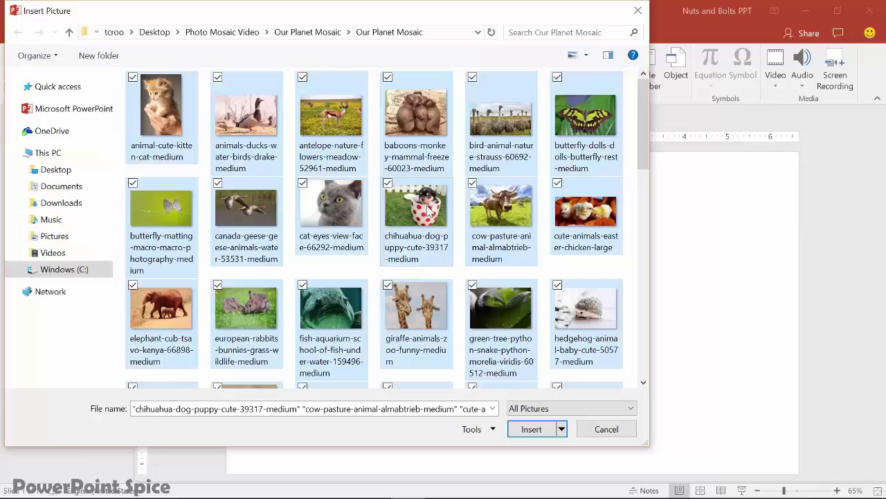
{"action": "left_click", "coordinate": [530, 432]}
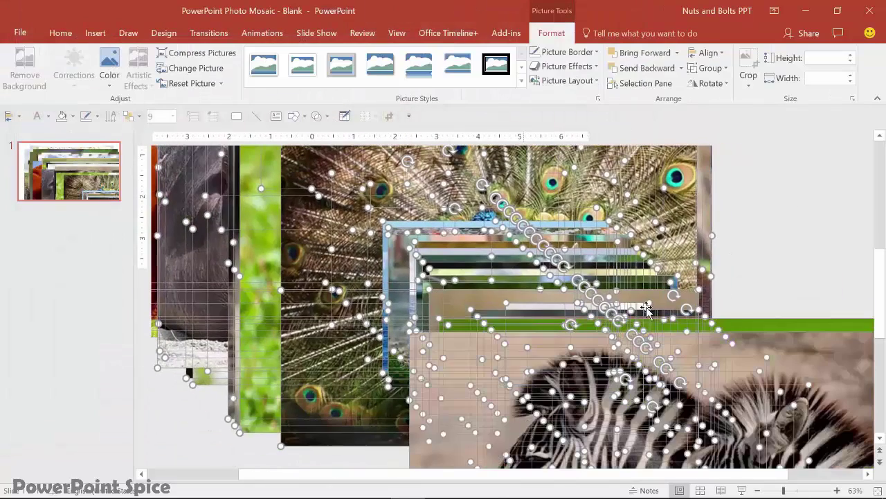
Step: Move the peacock picture aside to uncover the orangutan picture beneath it
{"action": "left_click", "coordinate": [777, 241]}
{"action": "left_click", "coordinate": [649, 179]}
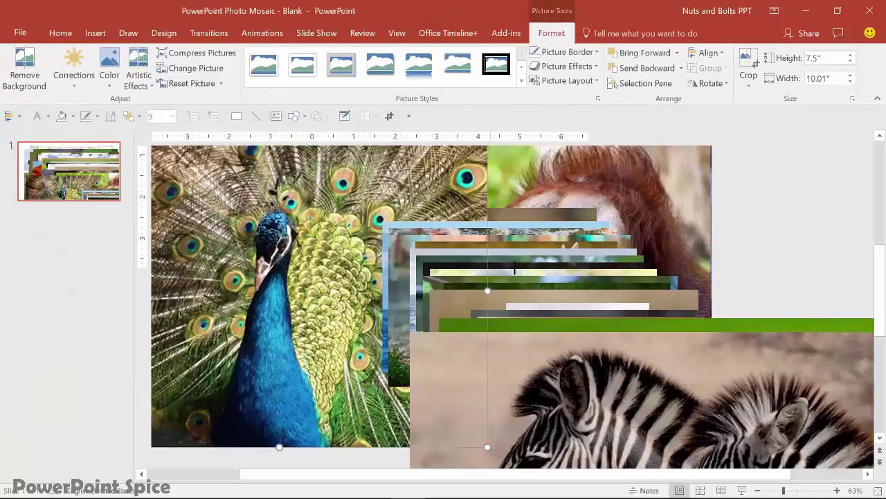
{"action": "key", "text": "shift+Left"}
{"action": "key", "text": "shift+Left"}
{"action": "key", "text": "shift+Left"}
{"action": "key", "text": "shift+Left"}
{"action": "key", "text": "shift+Left"}
{"action": "left_click", "coordinate": [757, 233]}
Step: Convert all the pictures to the picture layout with adjoining images above captions, and ungroup the resulting SmartArt into separate shapes
{"action": "scroll", "coordinate": [754, 231], "scroll_direction": "down", "scroll_amount": 4, "text": "ctrl"}
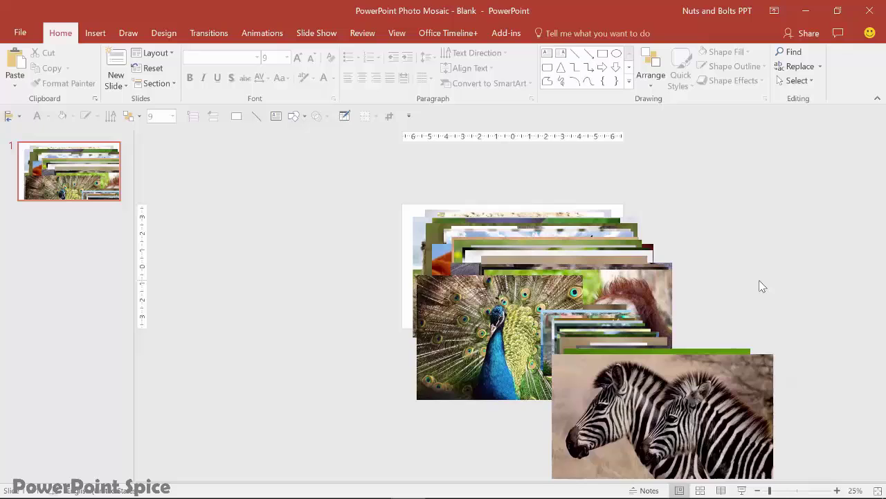
{"action": "key", "text": "ctrl+a"}
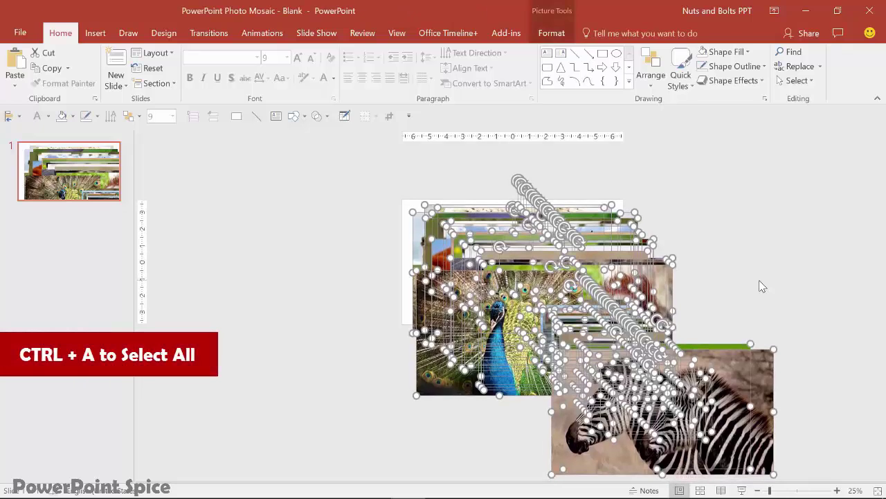
{"action": "left_click", "coordinate": [558, 35]}
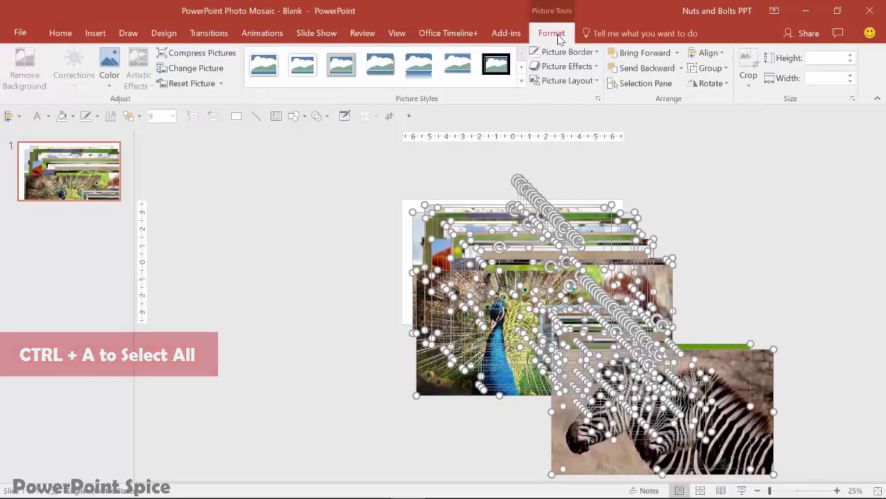
{"action": "left_click", "coordinate": [598, 83]}
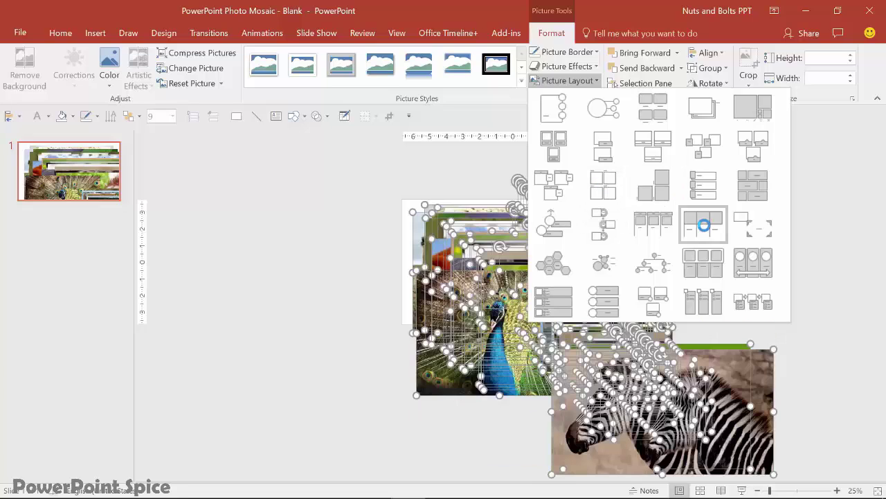
{"action": "left_click", "coordinate": [703, 225]}
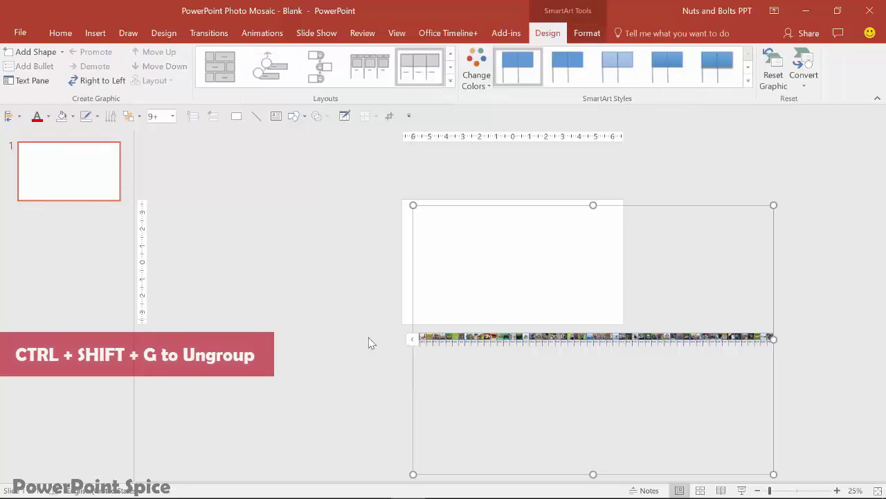
{"action": "key", "text": "ctrl+shift+g"}
{"action": "key", "text": "ctrl+shift+g"}
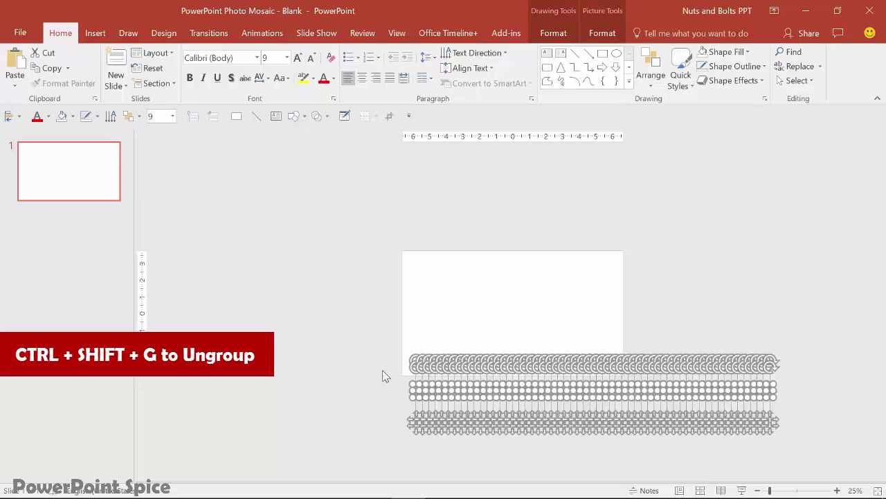
Step: Cut the row of small pictures and remove the leftover caption shapes from the slide
{"action": "left_click", "coordinate": [386, 388]}
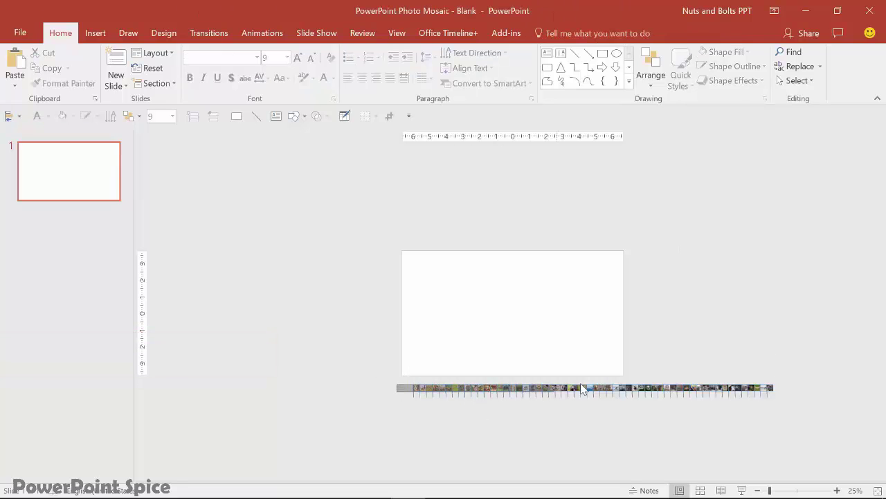
{"action": "left_click_drag", "start_coordinate": [791, 378], "coordinate": [794, 374]}
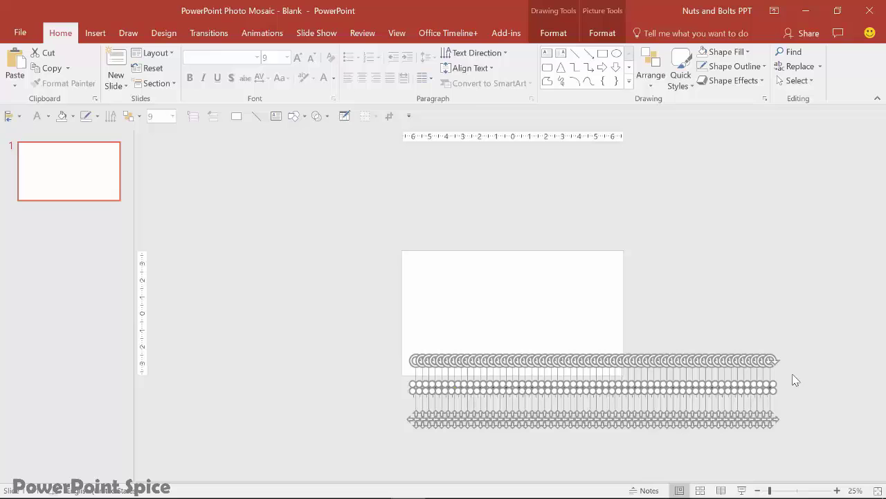
{"action": "key", "text": "ctrl+x"}
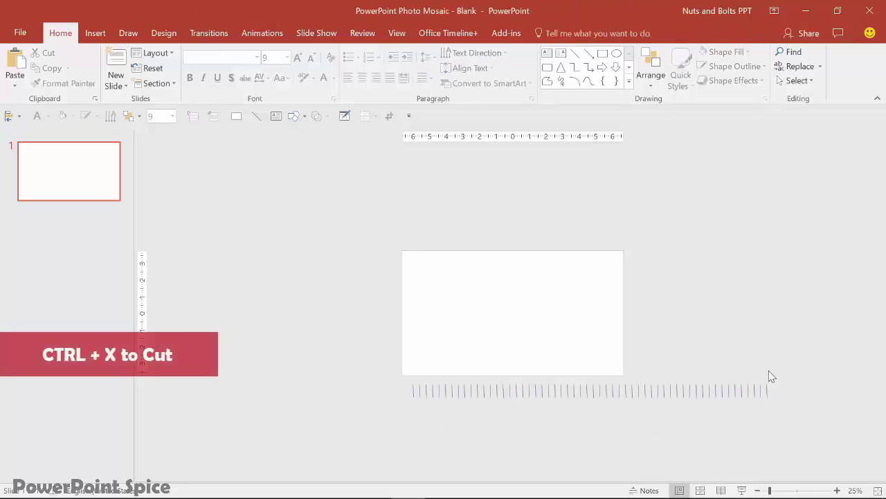
{"action": "left_click_drag", "start_coordinate": [655, 417], "coordinate": [845, 452]}
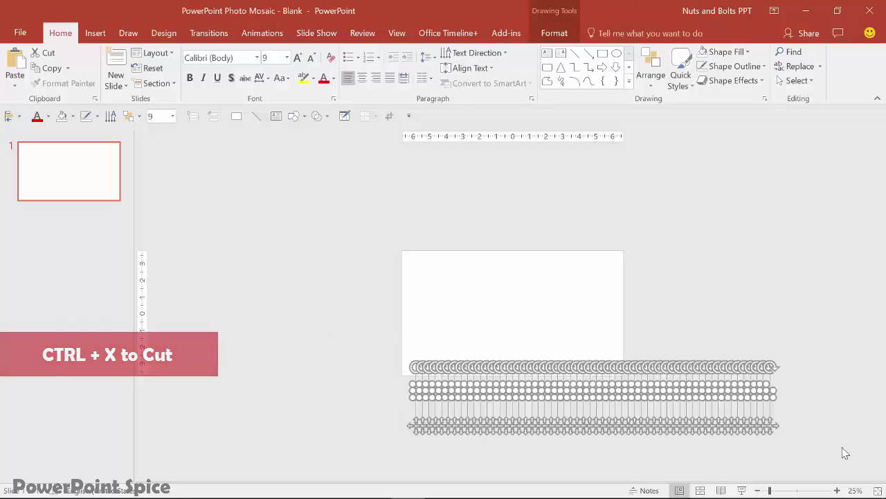
{"action": "key", "text": "ctrl+x"}
Step: Paste the cut row of pictures back and group it into a single strip
{"action": "key", "text": "alt+w"}
{"action": "key", "text": "w"}
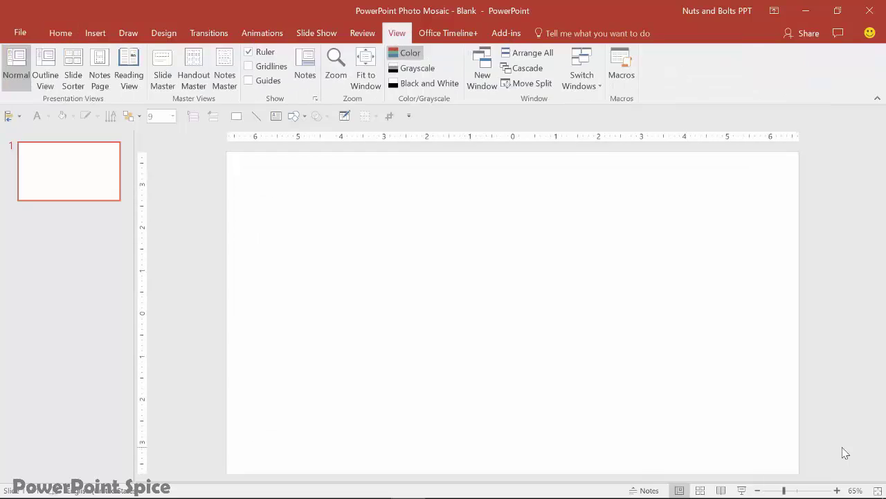
{"action": "key", "text": "ctrl+v"}
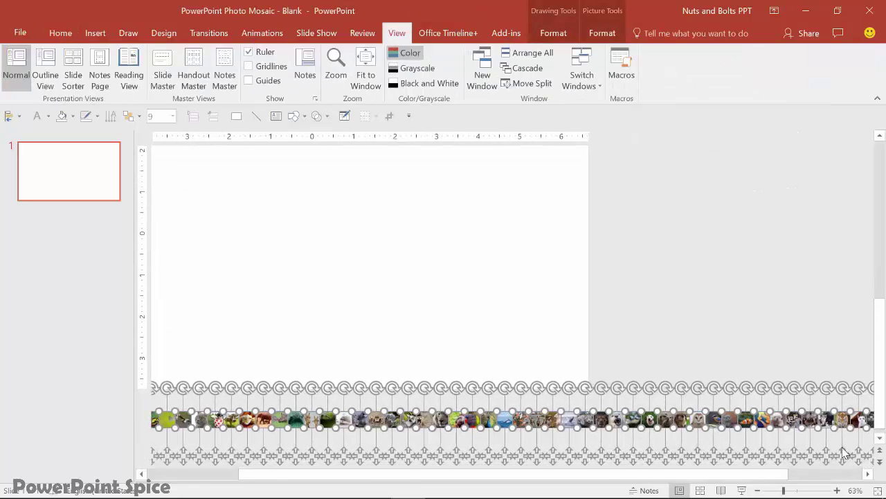
{"action": "key", "text": "ctrl+v"}
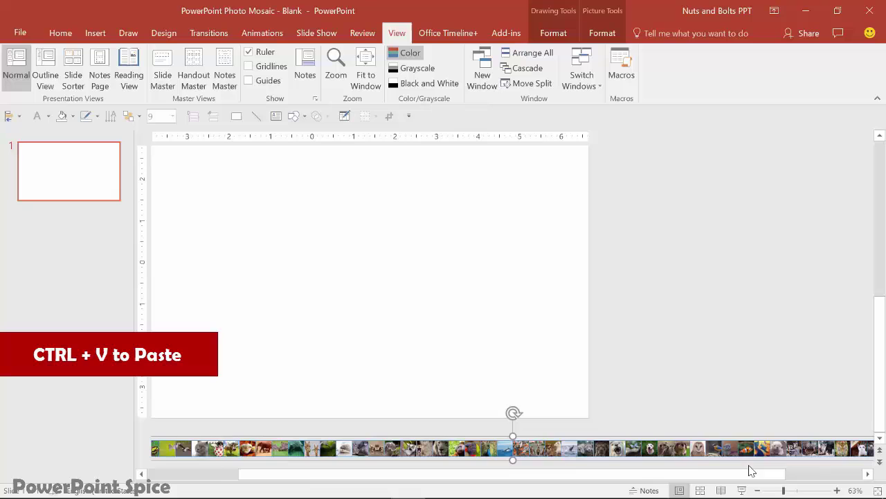
Step: Move the grouped picture strip into the upper-left corner of the slide, flush with its edges
{"action": "left_click_drag", "start_coordinate": [403, 452], "coordinate": [468, 157]}
{"action": "scroll", "coordinate": [468, 156], "scroll_direction": "down", "scroll_amount": 3, "text": "ctrl"}
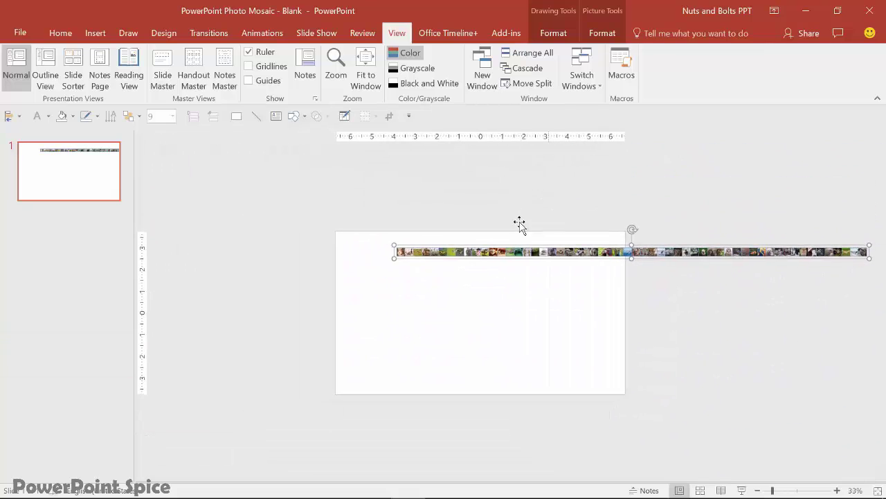
{"action": "key", "text": "Up"}
{"action": "key", "text": "Up"}
{"action": "key", "text": "Up"}
{"action": "key", "text": "Up"}
{"action": "key", "text": "Up"}
{"action": "key", "text": "Up"}
{"action": "key", "text": "Up"}
{"action": "key", "text": "Up"}
{"action": "key", "text": "Up"}
{"action": "key", "text": "Left"}
{"action": "key", "text": "Left"}
{"action": "key", "text": "Left"}
{"action": "key", "text": "Left"}
{"action": "key", "text": "Left"}
{"action": "key", "text": "Left"}
{"action": "key", "text": "Left"}
{"action": "key", "text": "Left"}
{"action": "key", "text": "Left"}
{"action": "key", "text": "Left"}
{"action": "key", "text": "Left"}
{"action": "key", "text": "Left"}
{"action": "key", "text": "Left"}
{"action": "key", "text": "Left"}
{"action": "key", "text": "Left"}
{"action": "key", "text": "Left"}
{"action": "key", "text": "Left"}
{"action": "key", "text": "Left"}
{"action": "key", "text": "Left"}
{"action": "key", "text": "Left"}
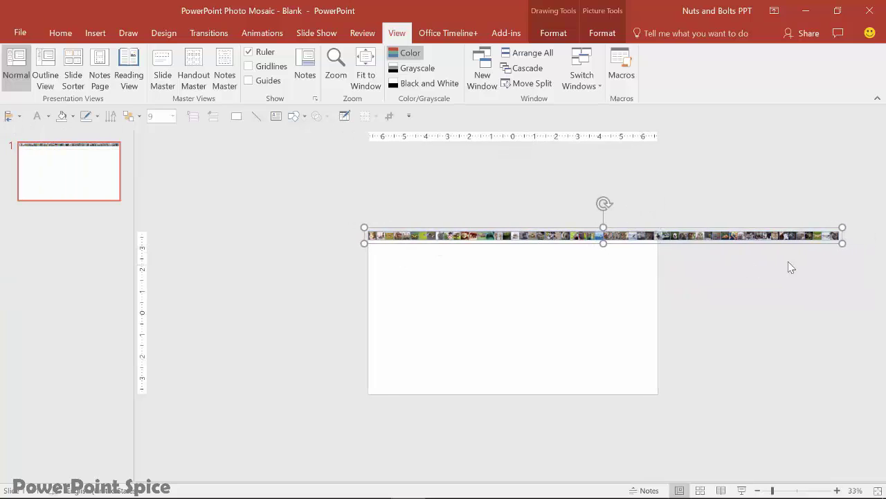
Step: Shrink the picture strip proportionally to the full slide width of 13.33"
{"action": "left_click_drag", "start_coordinate": [842, 243], "coordinate": [657, 230]}
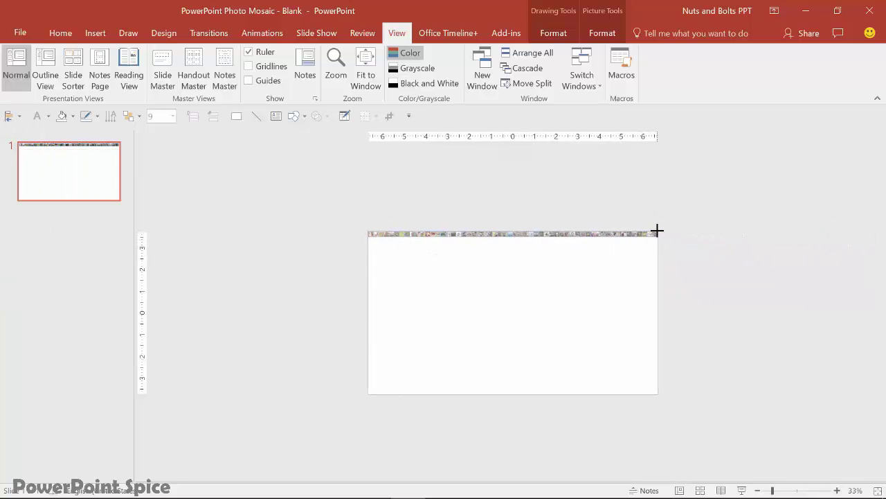
{"action": "left_click", "coordinate": [558, 266]}
{"action": "left_click", "coordinate": [488, 234]}
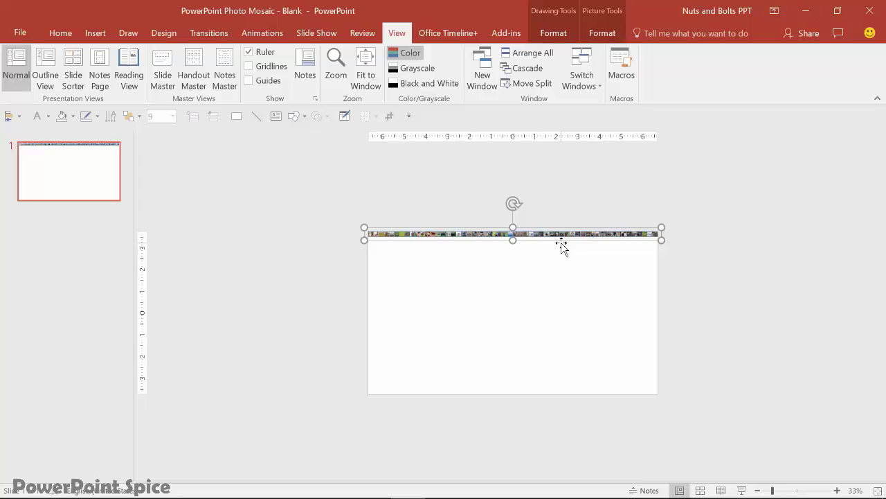
Step: Remove the blue shape outline from all the pictures in the strip
{"action": "scroll", "coordinate": [561, 245], "scroll_direction": "up", "scroll_amount": 9}
{"action": "scroll", "coordinate": [566, 250], "scroll_direction": "up", "scroll_amount": 12}
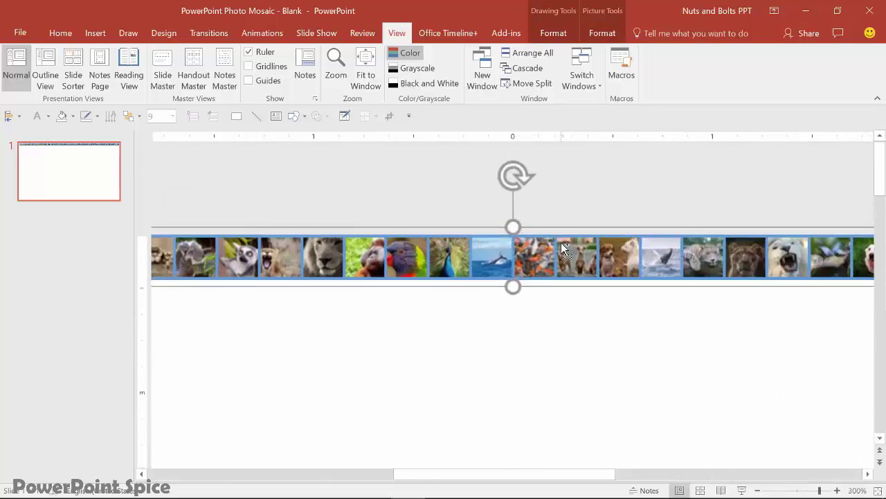
{"action": "left_click", "coordinate": [566, 350]}
{"action": "scroll", "coordinate": [566, 349], "scroll_direction": "down", "scroll_amount": 1}
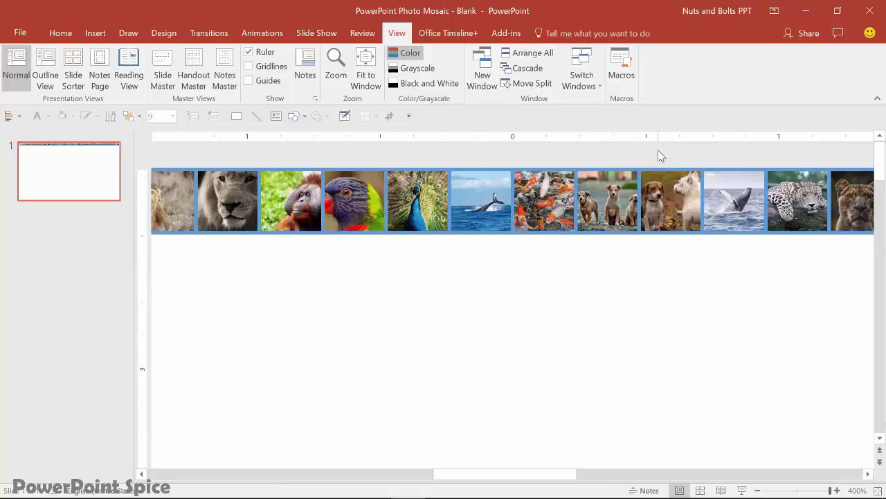
{"action": "left_click", "coordinate": [465, 234]}
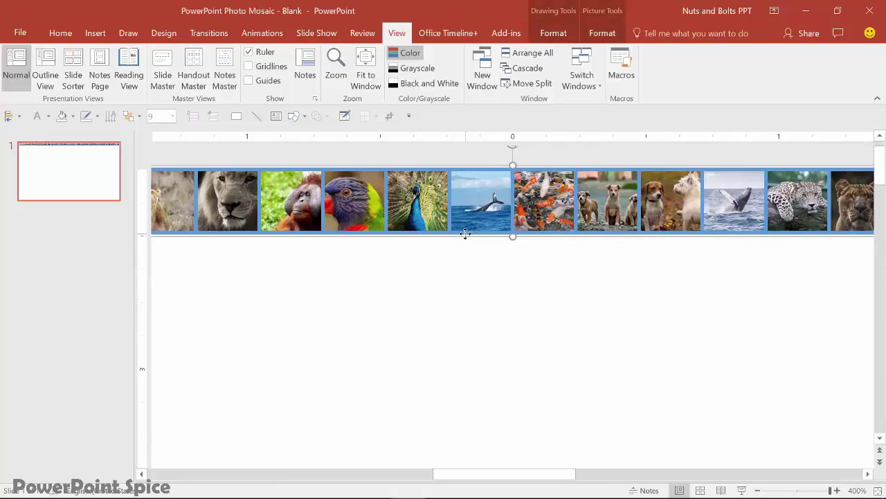
{"action": "left_click", "coordinate": [561, 36]}
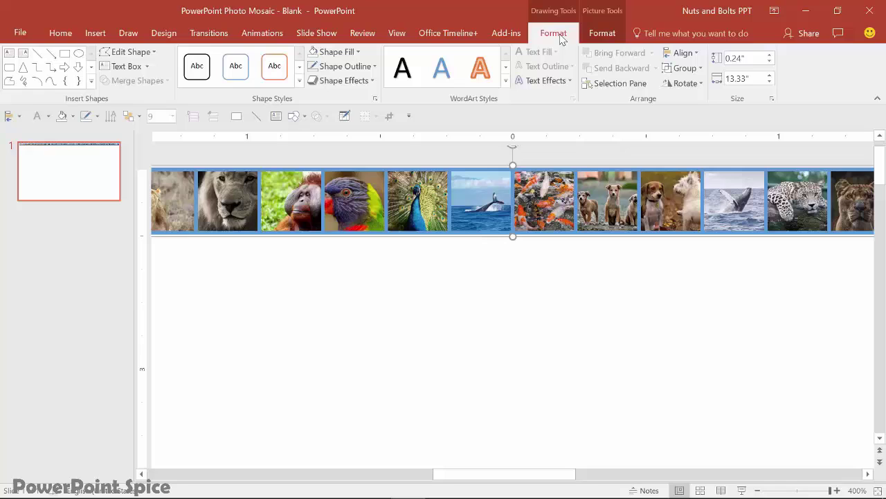
{"action": "left_click", "coordinate": [374, 66]}
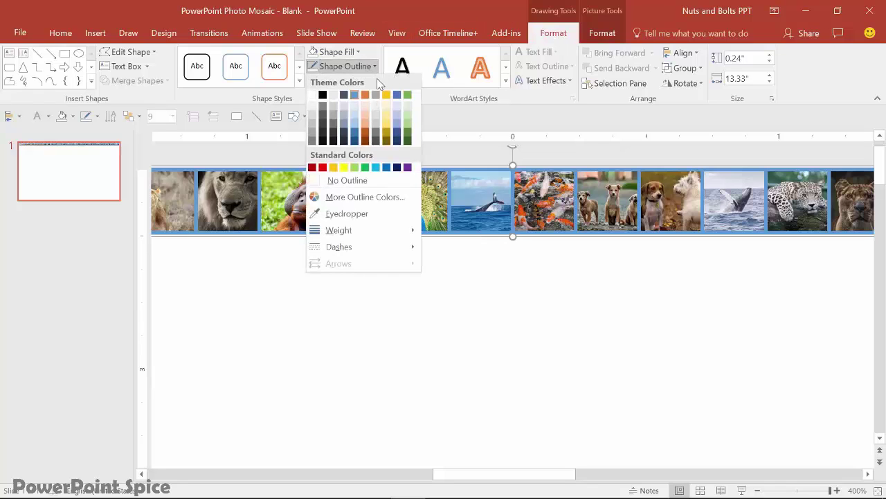
{"action": "left_click", "coordinate": [372, 182]}
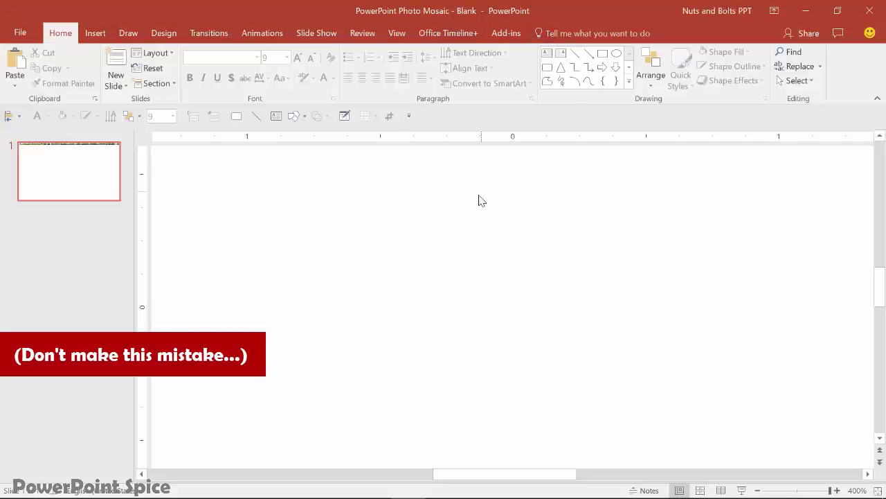
Step: Copy the picture strip and place the copy directly beneath the original as a second row
{"action": "key", "text": "alt+w"}
{"action": "key", "text": "w"}
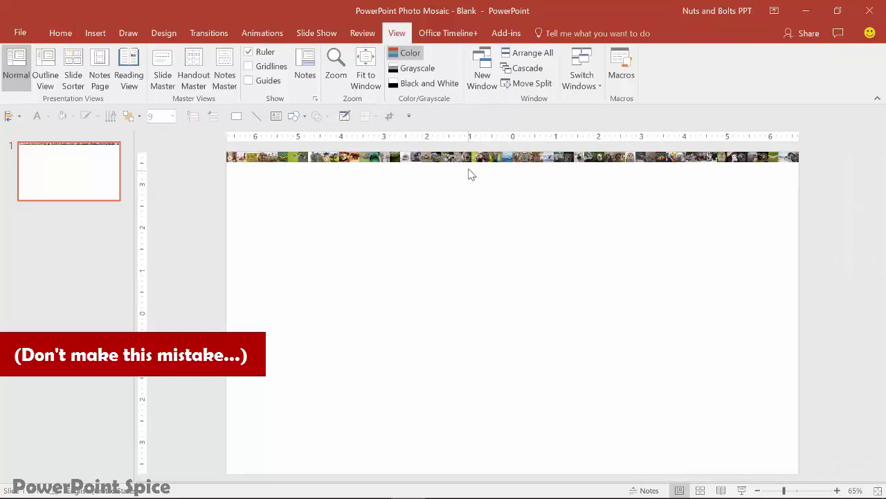
{"action": "left_click", "coordinate": [467, 160]}
{"action": "left_click_drag", "start_coordinate": [467, 161], "coordinate": [420, 173]}
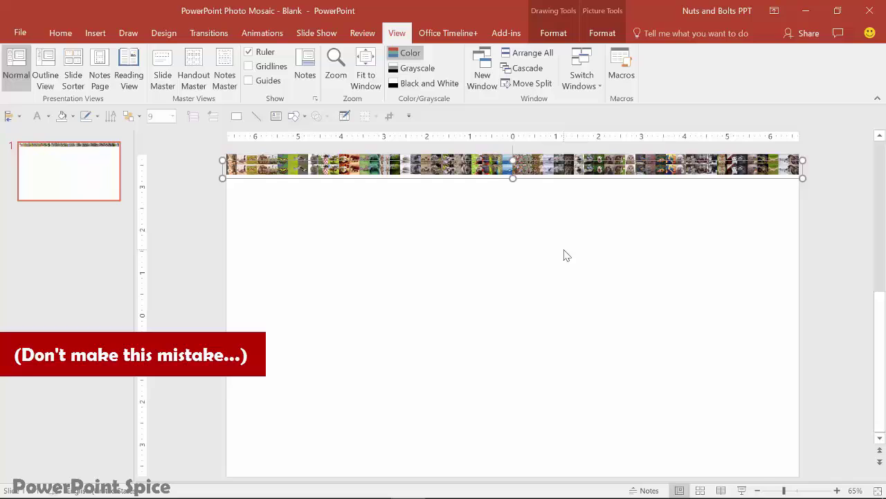
Step: Duplicate the picture strip repeatedly in evenly spaced rows until the copies fill the whole slide
{"action": "key", "text": "ctrl+d"}
{"action": "key", "text": "ctrl+d"}
{"action": "key", "text": "ctrl+d"}
{"action": "key", "text": "ctrl+d"}
{"action": "key", "text": "ctrl+d"}
{"action": "key", "text": "ctrl+d"}
{"action": "key", "text": "ctrl+d"}
{"action": "key", "text": "ctrl+d"}
{"action": "key", "text": "ctrl+d"}
{"action": "key", "text": "ctrl+d"}
{"action": "key", "text": "ctrl+d"}
{"action": "key", "text": "ctrl+d"}
{"action": "key", "text": "ctrl+d"}
{"action": "key", "text": "ctrl+d"}
{"action": "key", "text": "ctrl+d"}
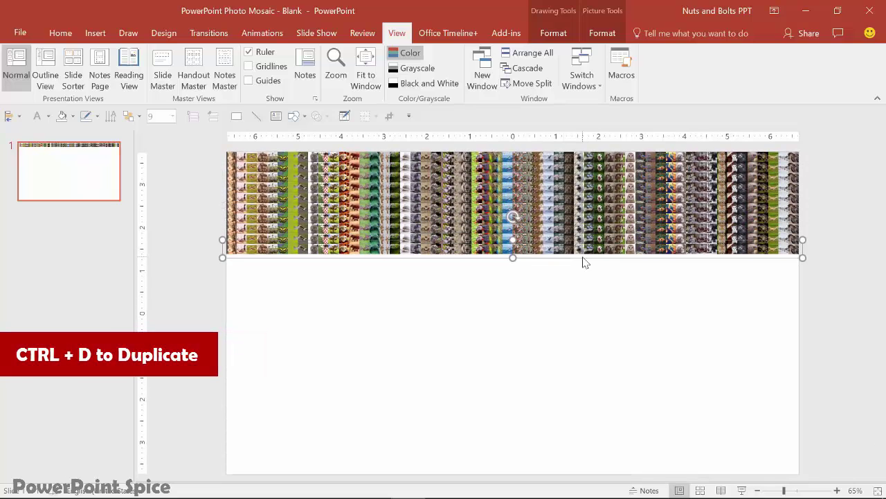
{"action": "key", "text": "ctrl+d"}
{"action": "key", "text": "ctrl+d"}
{"action": "key", "text": "ctrl+d"}
{"action": "key", "text": "ctrl+d"}
{"action": "key", "text": "ctrl+d"}
{"action": "key", "text": "ctrl+d"}
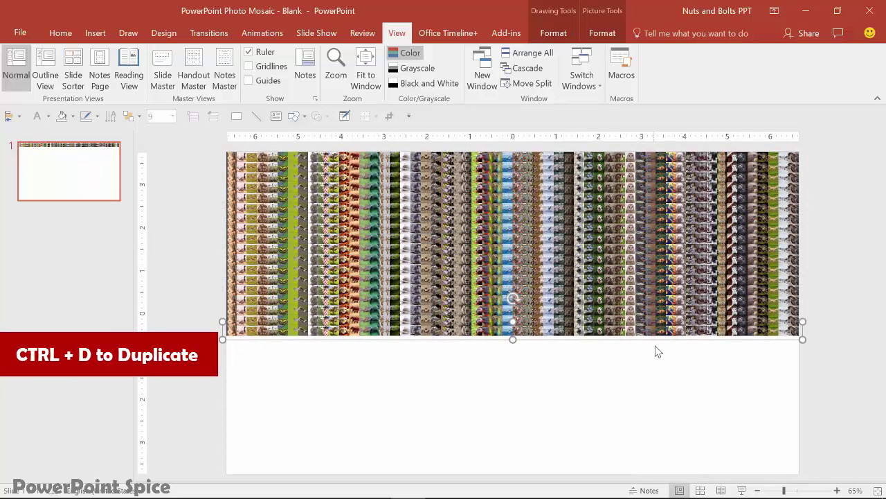
{"action": "key", "text": "ctrl+d"}
{"action": "key", "text": "ctrl+d"}
{"action": "key", "text": "ctrl+d"}
{"action": "key", "text": "ctrl+d"}
{"action": "key", "text": "ctrl+d"}
{"action": "key", "text": "ctrl+d"}
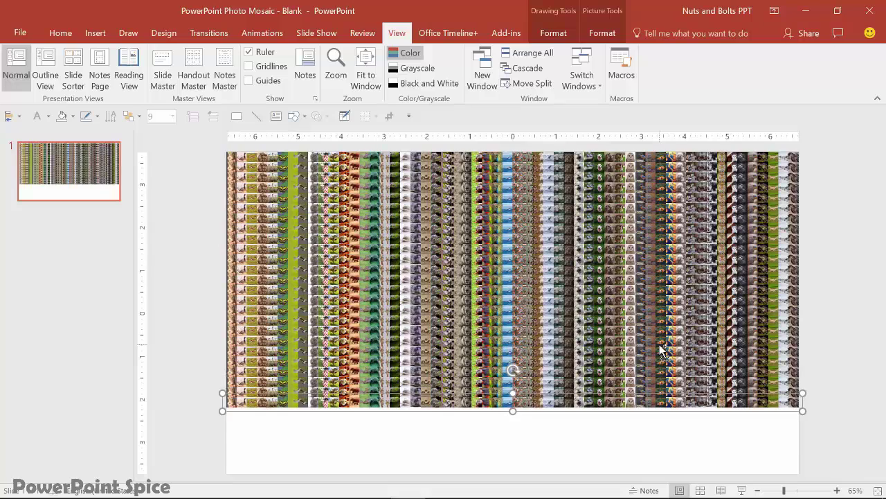
{"action": "key", "text": "ctrl+d"}
{"action": "key", "text": "ctrl+d"}
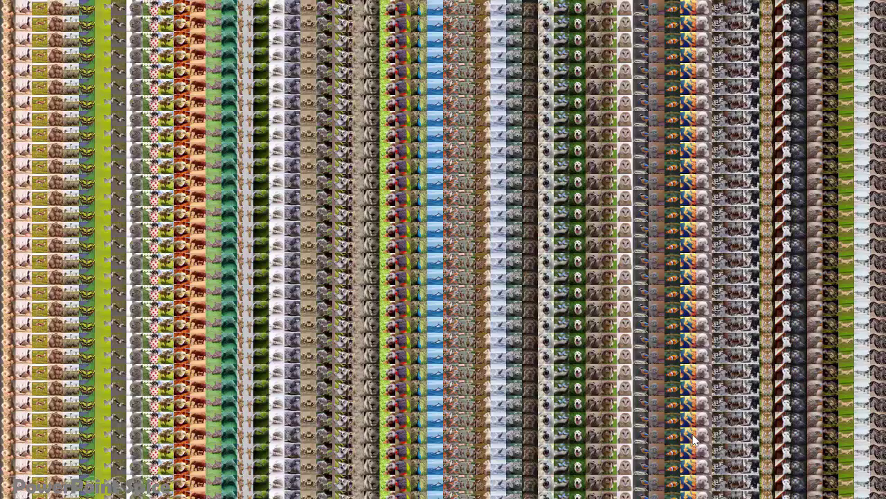
Step: Delete all the duplicated strips, keeping only the original row along the slide's upper edge
{"action": "key", "text": "Escape"}
{"action": "left_click_drag", "start_coordinate": [265, 195], "coordinate": [794, 460]}
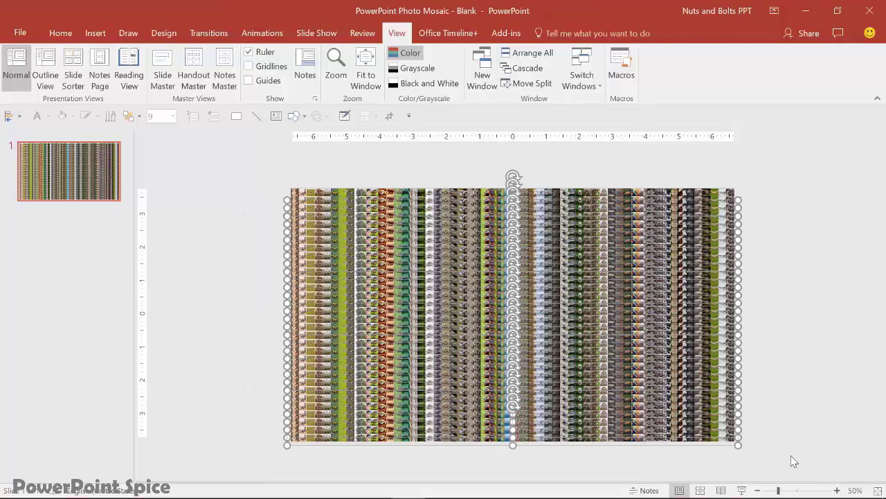
{"action": "key", "text": "Delete"}
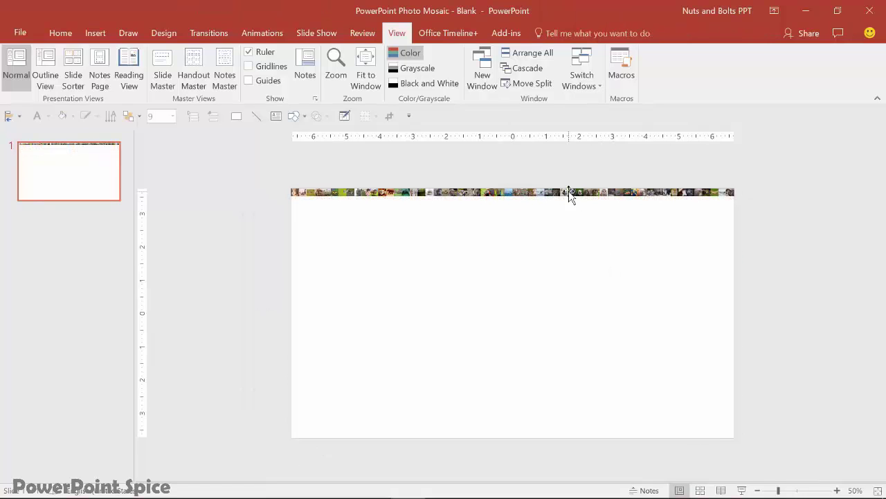
Step: Cut the remaining strip, paste it back as a picture, and align it with the slide's upper edge
{"action": "left_click", "coordinate": [568, 192]}
{"action": "key", "text": "ctrl+x"}
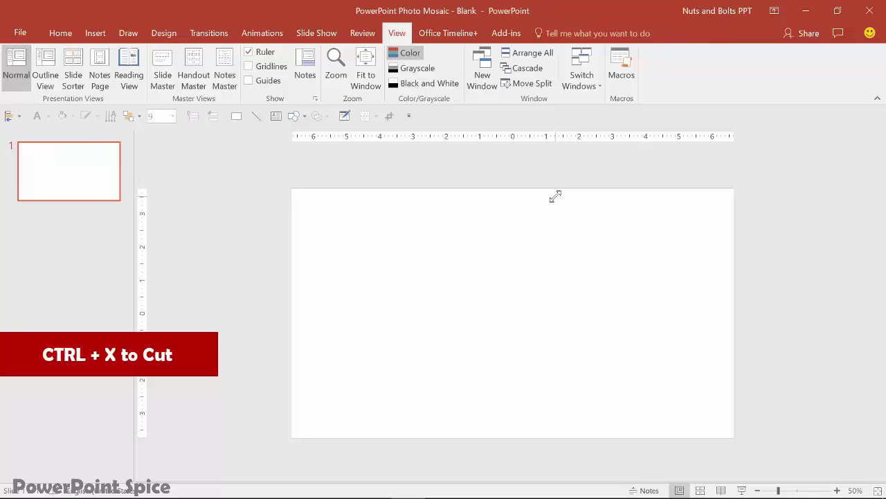
{"action": "key", "text": "ctrl+v"}
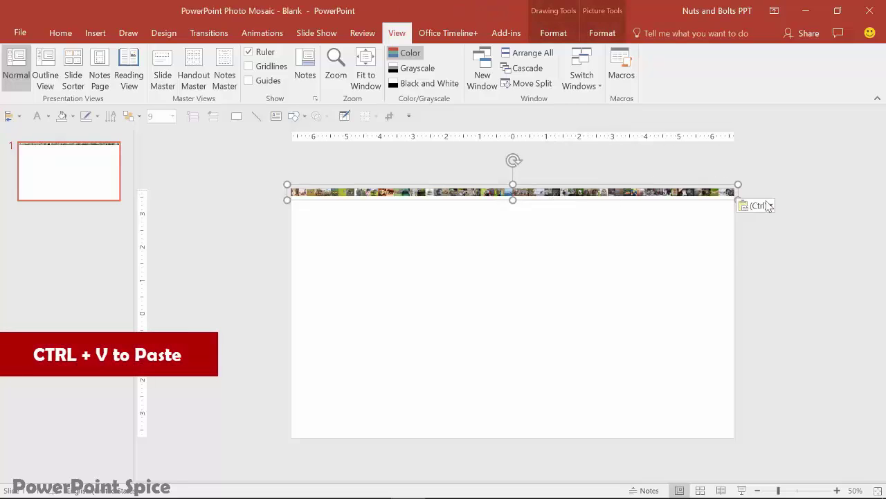
{"action": "left_click", "coordinate": [769, 206]}
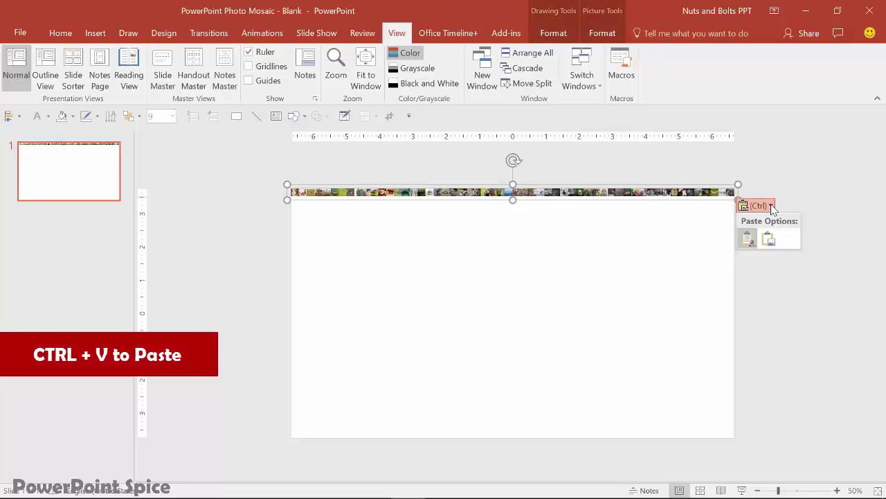
{"action": "left_click", "coordinate": [770, 239]}
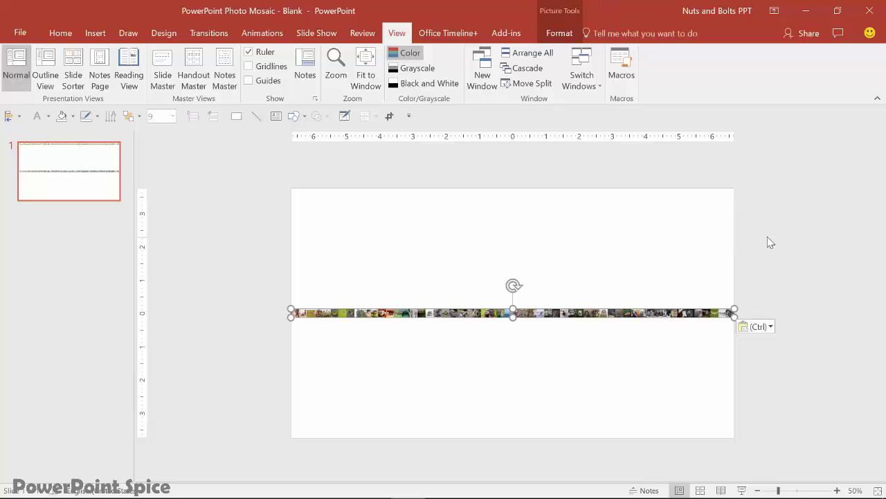
{"action": "left_click_drag", "start_coordinate": [592, 313], "coordinate": [592, 191]}
{"action": "left_click", "coordinate": [582, 314]}
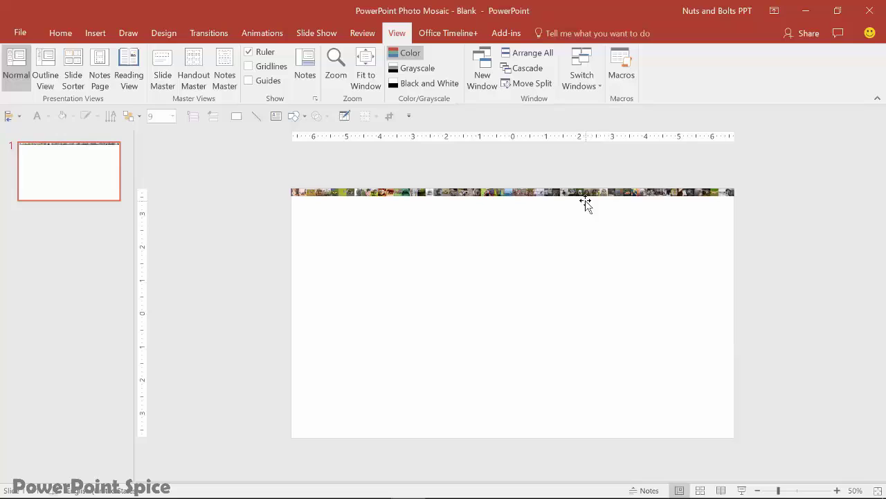
Step: Duplicate the strip picture and place the copy end to end with the original, extending beyond the slide's left edge
{"action": "left_click", "coordinate": [644, 192]}
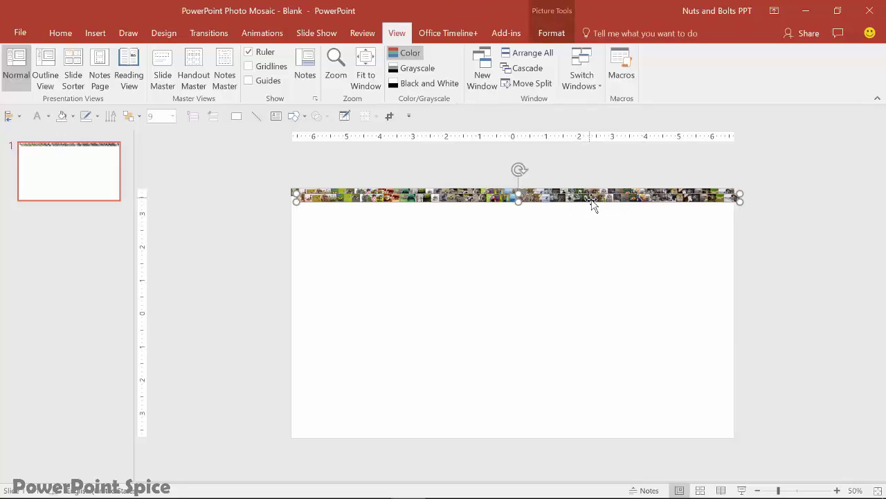
{"action": "left_click_drag", "start_coordinate": [592, 197], "coordinate": [377, 191]}
{"action": "left_click", "coordinate": [478, 220]}
{"action": "scroll", "coordinate": [482, 224], "scroll_direction": "down", "scroll_amount": 2}
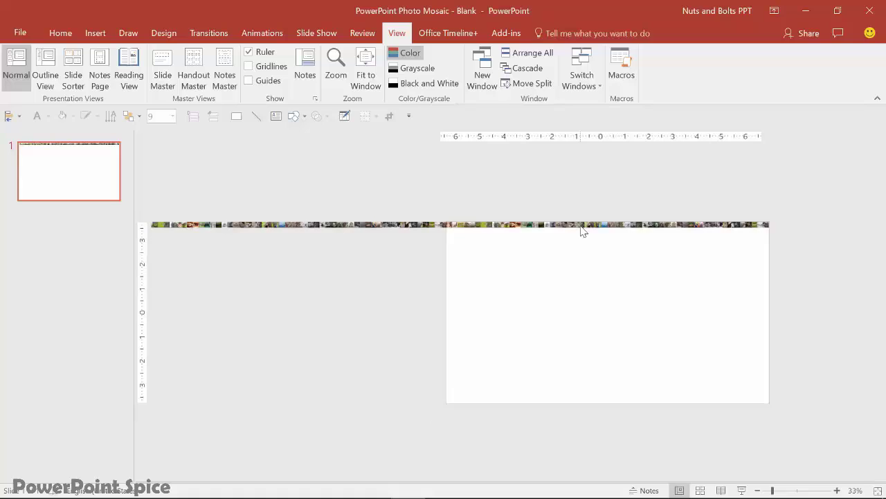
Step: Group the two end-to-end strip pictures into one double-length strip
{"action": "left_click", "coordinate": [407, 234]}
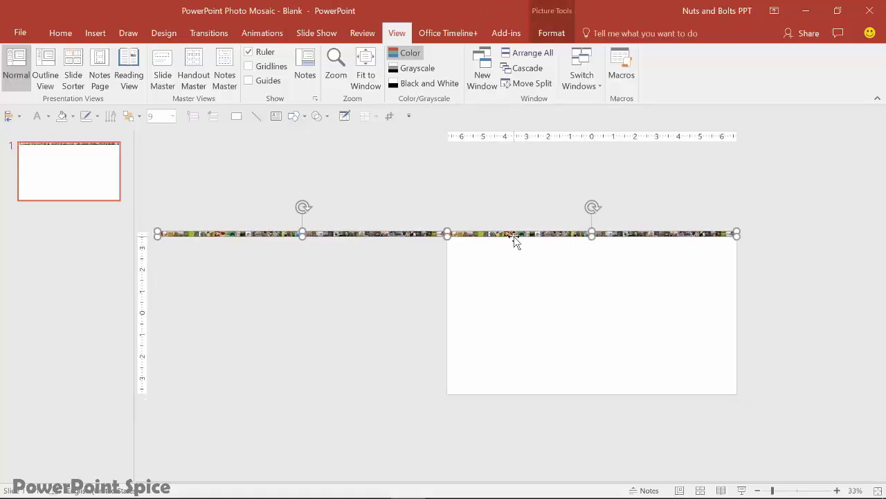
{"action": "key", "text": "ctrl+g"}
{"action": "left_click", "coordinate": [522, 295]}
Step: Duplicate the double-length strip and stack the copies in rows down the slide, shifted sideways so the pictures stagger
{"action": "left_click", "coordinate": [490, 234]}
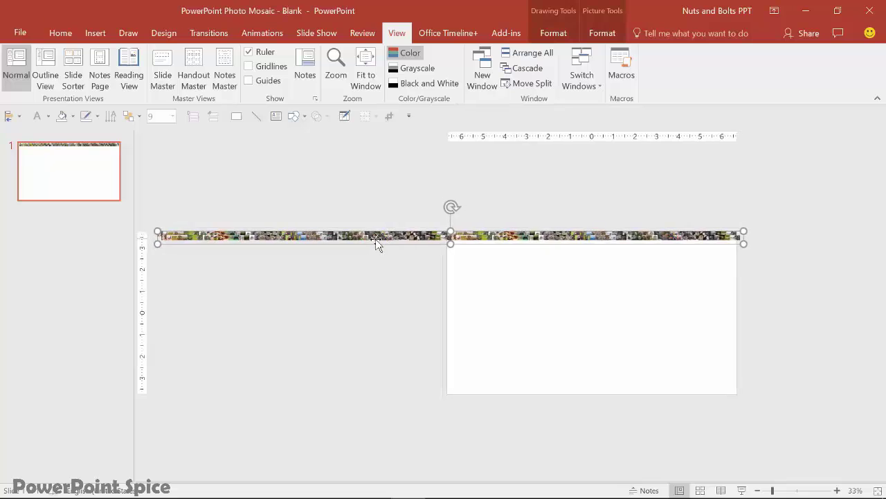
{"action": "key", "text": "ctrl+d"}
{"action": "left_click_drag", "start_coordinate": [388, 251], "coordinate": [588, 286]}
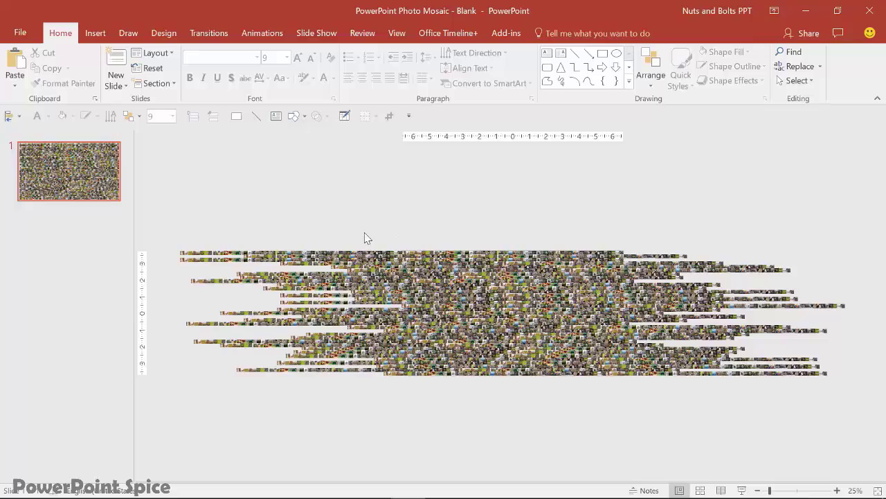
Step: Cut all the strips, paste them back as one picture, and enlarge it proportionally to the slide's full height of 7.5"
{"action": "key", "text": "ctrl+a"}
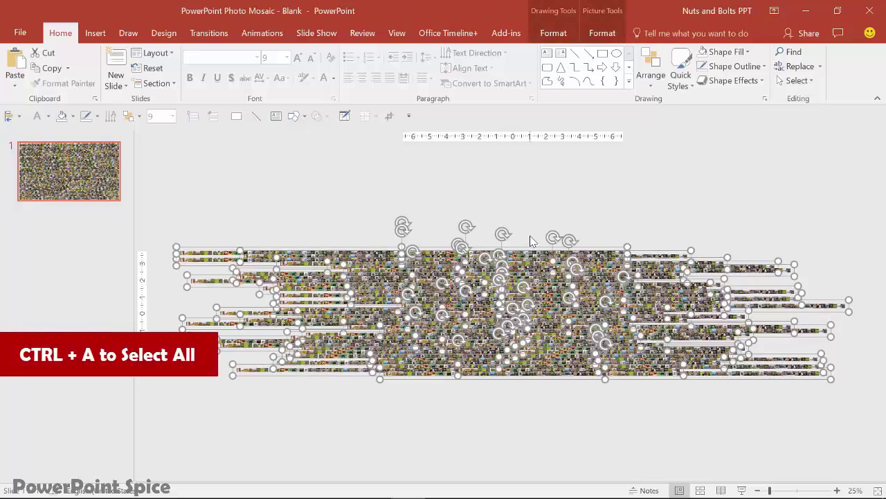
{"action": "key", "text": "ctrl+x"}
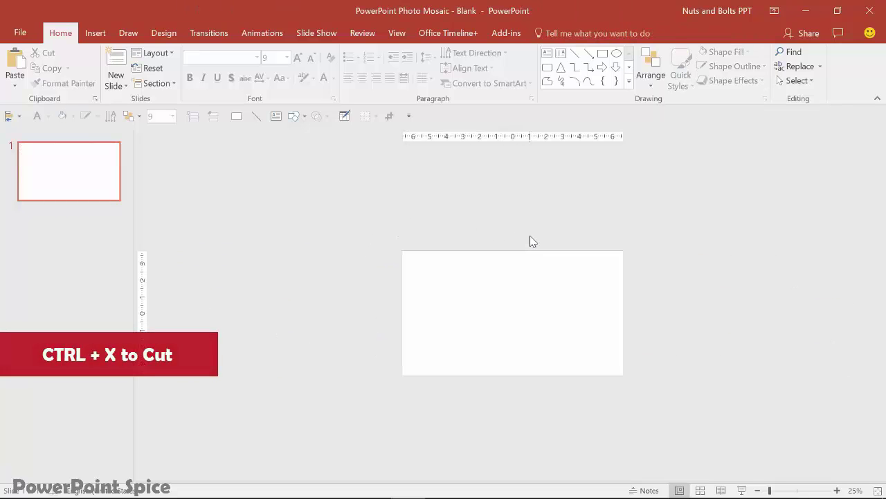
{"action": "key", "text": "ctrl+v"}
{"action": "left_click", "coordinate": [644, 264]}
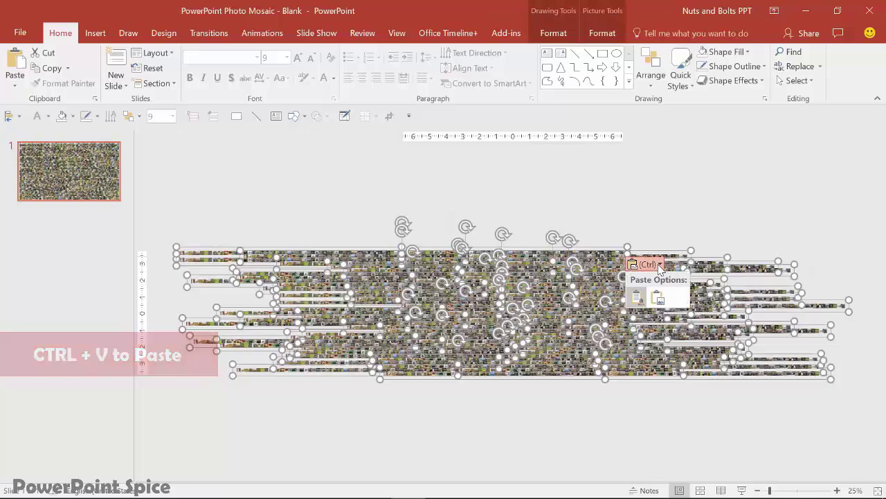
{"action": "left_click", "coordinate": [655, 293]}
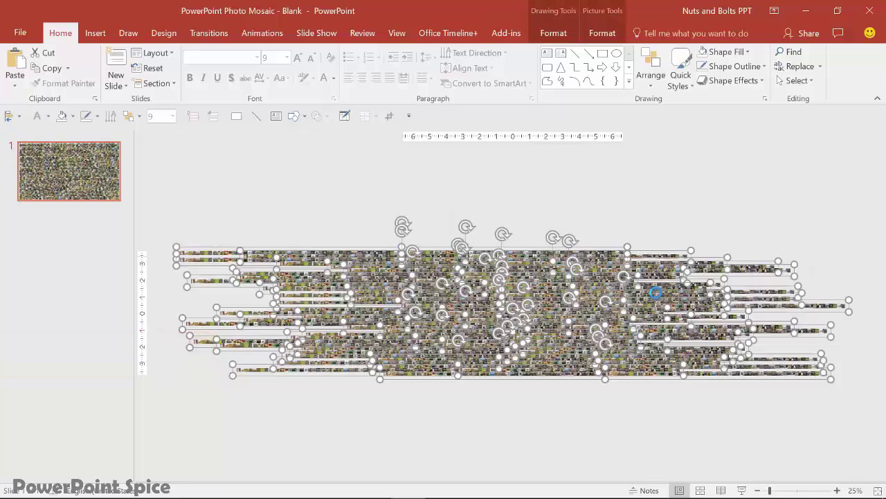
{"action": "left_click_drag", "start_coordinate": [524, 318], "coordinate": [598, 277]}
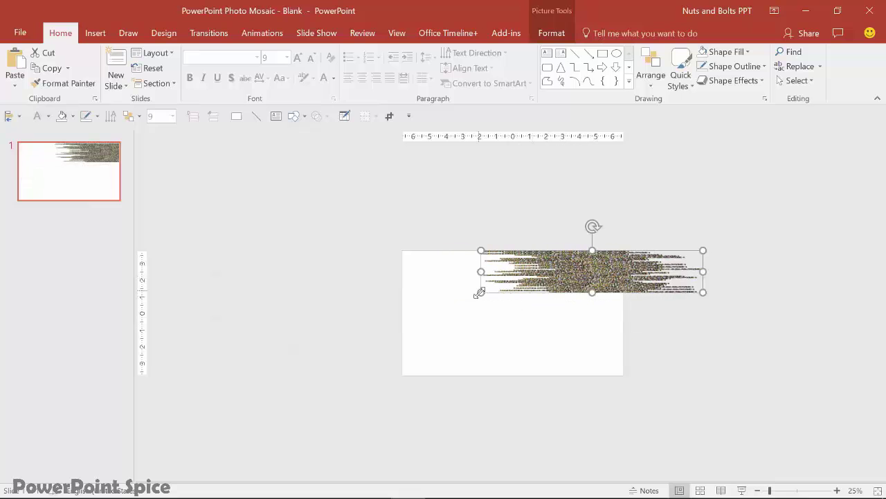
{"action": "left_click_drag", "start_coordinate": [478, 291], "coordinate": [575, 336]}
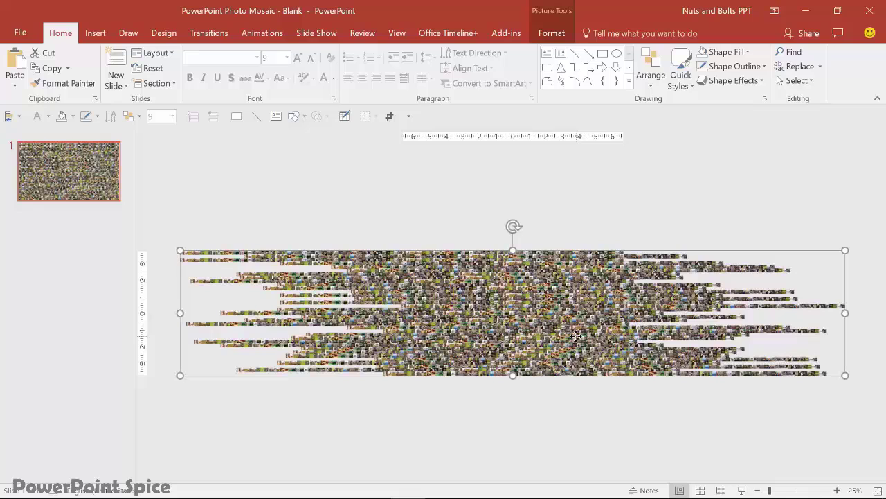
Step: Crop the ragged left and right ends of the mosaic picture to the slide edges
{"action": "left_click", "coordinate": [558, 34]}
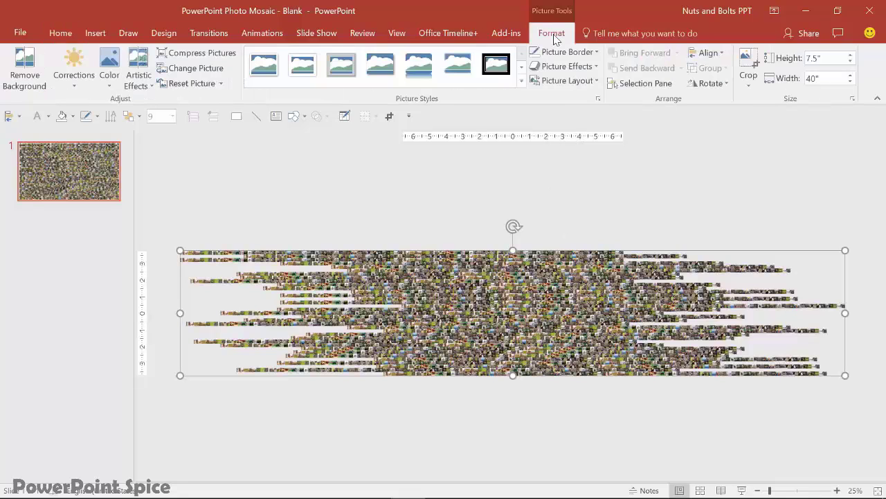
{"action": "left_click", "coordinate": [751, 61]}
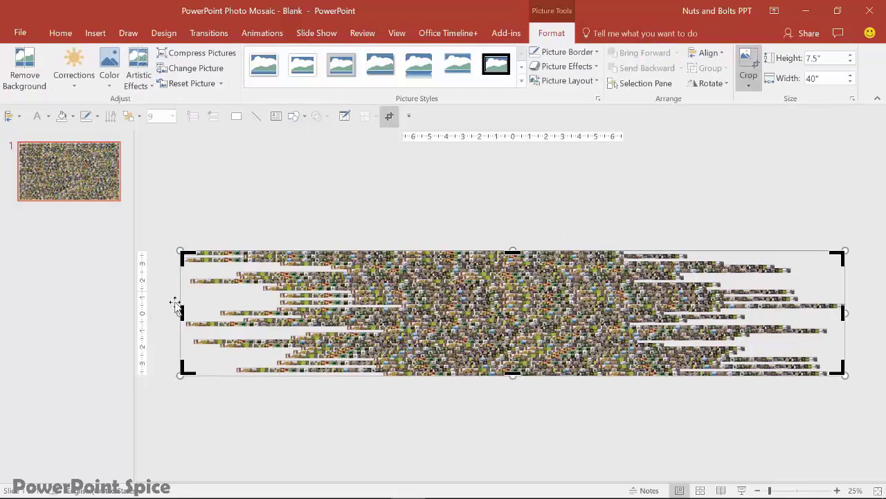
{"action": "left_click_drag", "start_coordinate": [181, 313], "coordinate": [402, 330]}
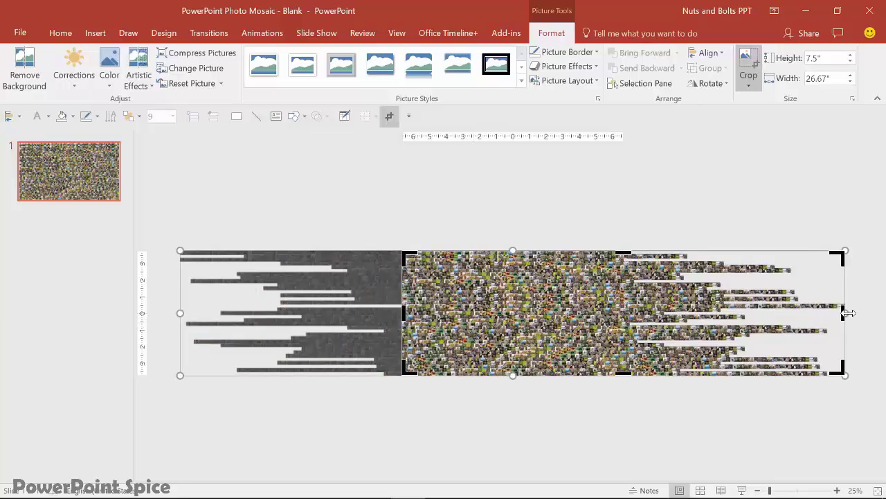
{"action": "left_click_drag", "start_coordinate": [843, 313], "coordinate": [621, 313]}
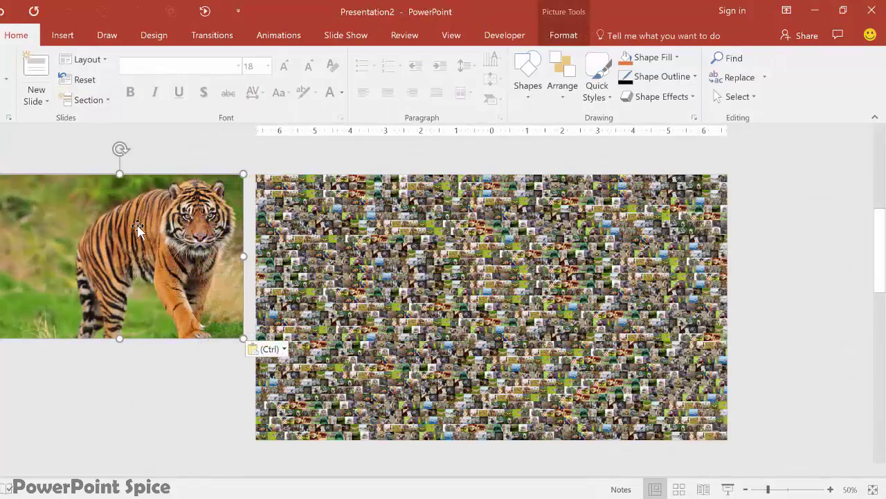
Step: Enlarge the tiger picture from the slide's upper-left corner to 13.33" wide and crop its lower part to the 7.5" slide height
{"action": "left_click_drag", "start_coordinate": [138, 229], "coordinate": [393, 225]}
{"action": "left_click_drag", "start_coordinate": [443, 338], "coordinate": [639, 440]}
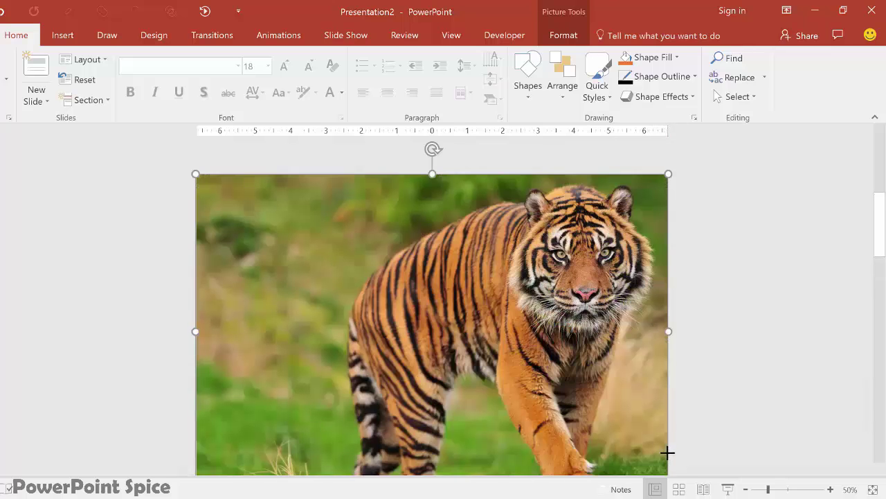
{"action": "left_click", "coordinate": [572, 37]}
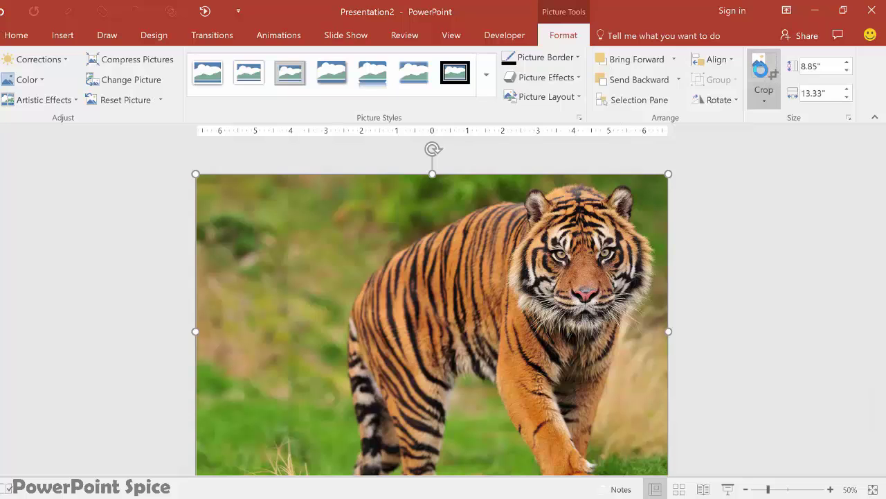
{"action": "left_click", "coordinate": [762, 73]}
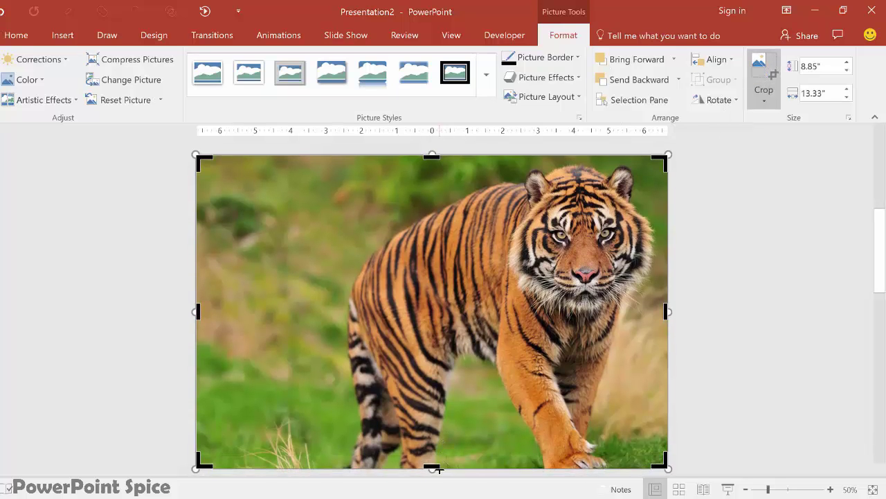
{"action": "left_click_drag", "start_coordinate": [436, 469], "coordinate": [433, 442]}
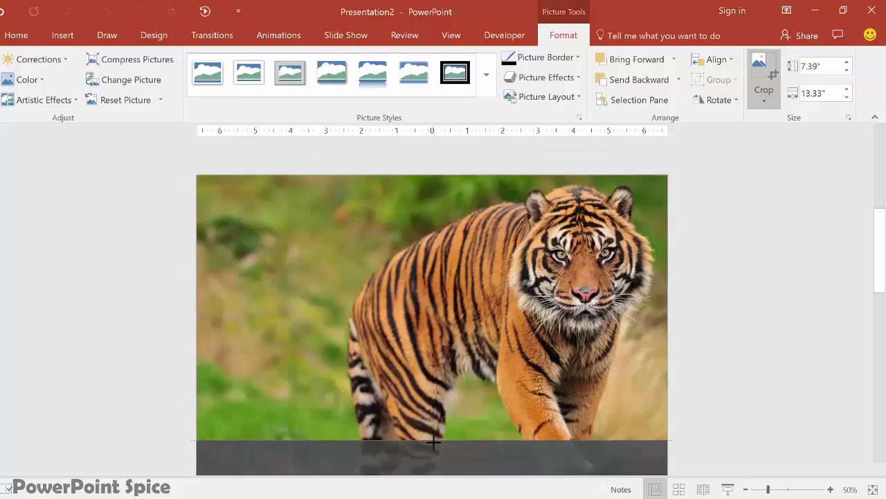
{"action": "left_click", "coordinate": [725, 354]}
Step: Move the cropped tiger picture off the slide, beside its right edge
{"action": "left_click", "coordinate": [390, 302]}
{"action": "left_click_drag", "start_coordinate": [248, 227], "coordinate": [711, 212]}
{"action": "scroll", "coordinate": [710, 212], "scroll_direction": "right", "scroll_amount": 5}
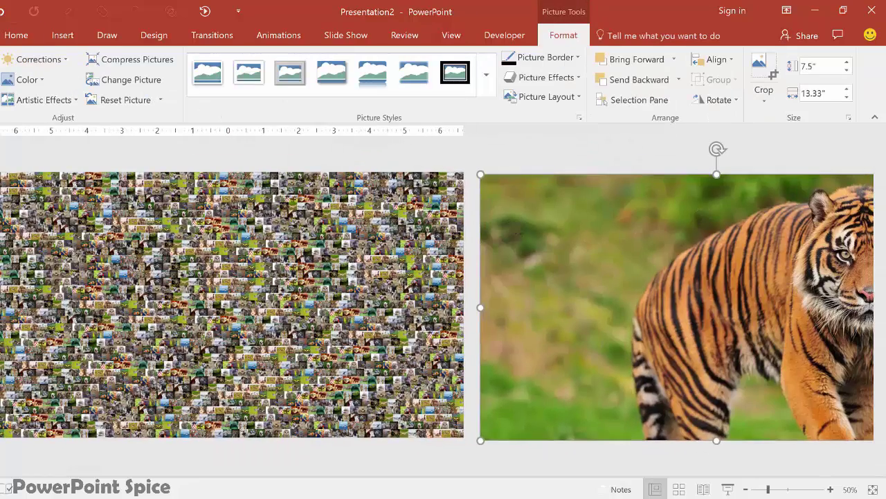
{"action": "scroll", "coordinate": [123, 166], "scroll_direction": "down", "scroll_amount": 2, "text": "ctrl"}
Step: Draw a rectangle 13.33" wide and 7.5" high covering the entire mosaic slide
{"action": "left_click", "coordinate": [69, 35]}
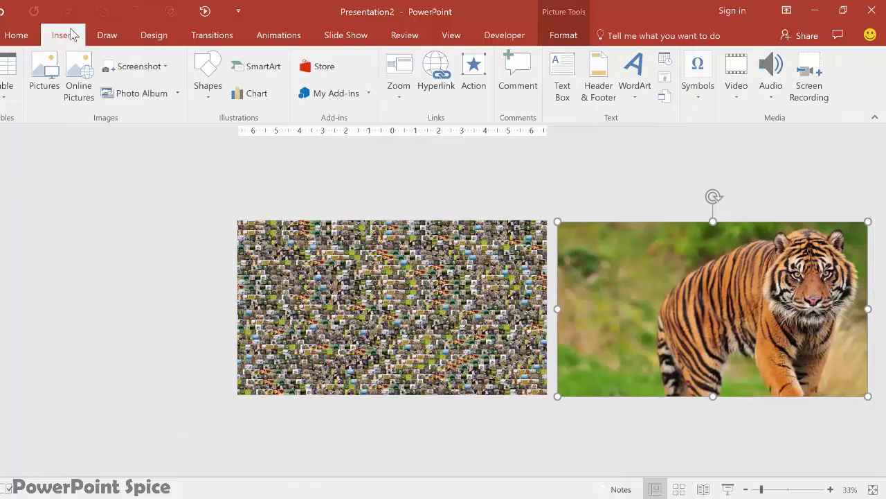
{"action": "left_click", "coordinate": [209, 100]}
{"action": "left_click", "coordinate": [239, 133]}
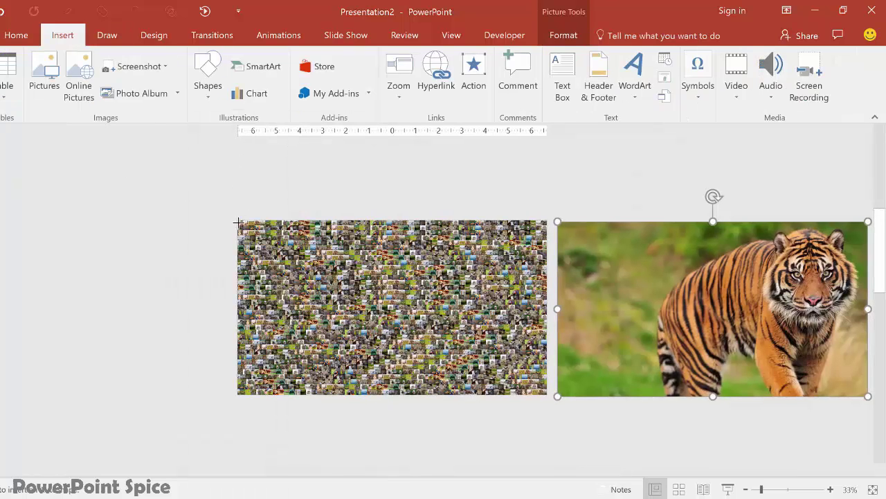
{"action": "mouse_move", "coordinate": [238, 220]}
{"action": "left_mouse_down"}
{"action": "mouse_move", "coordinate": [459, 372]}
{"action": "mouse_move", "coordinate": [547, 396]}
{"action": "left_mouse_up"}
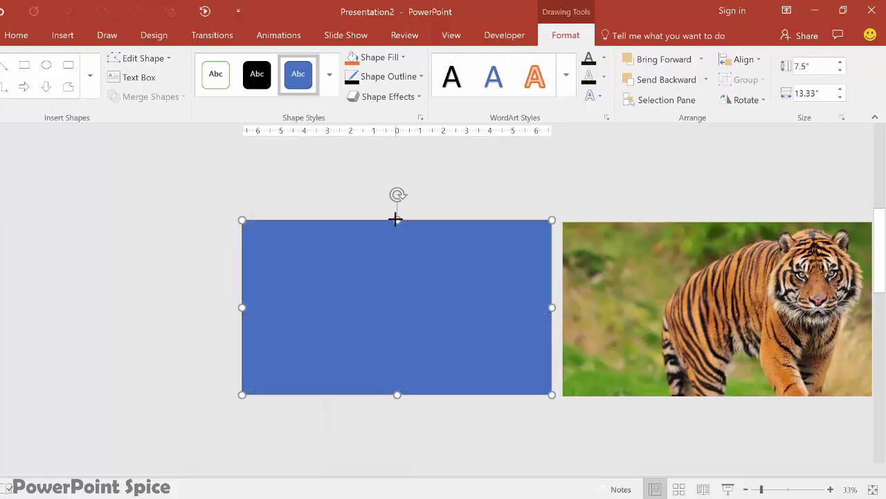
{"action": "key", "text": "ctrl+y"}
Step: Remove the outline from the rectangle covering the mosaic slide
{"action": "left_click", "coordinate": [408, 81]}
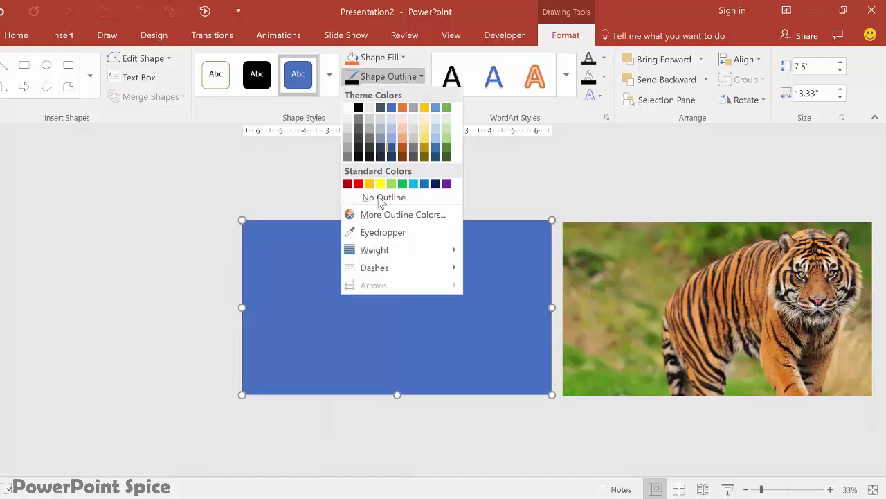
{"action": "left_click", "coordinate": [380, 198]}
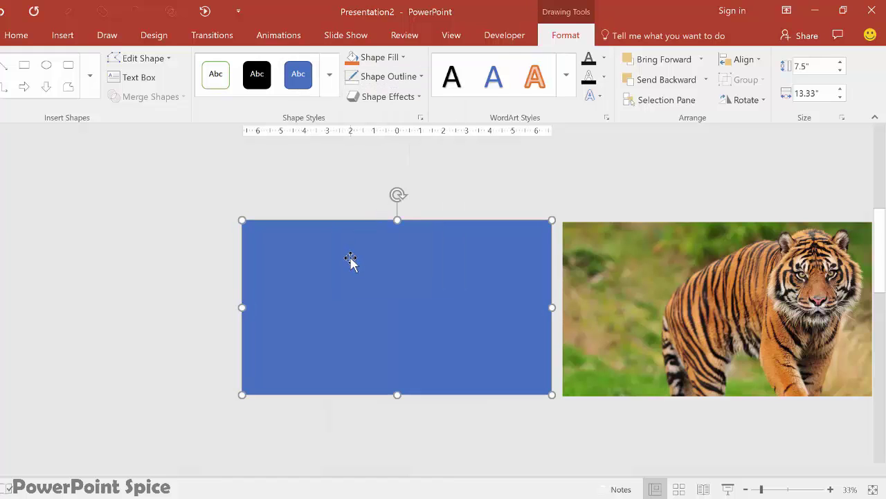
{"action": "key", "text": "Escape"}
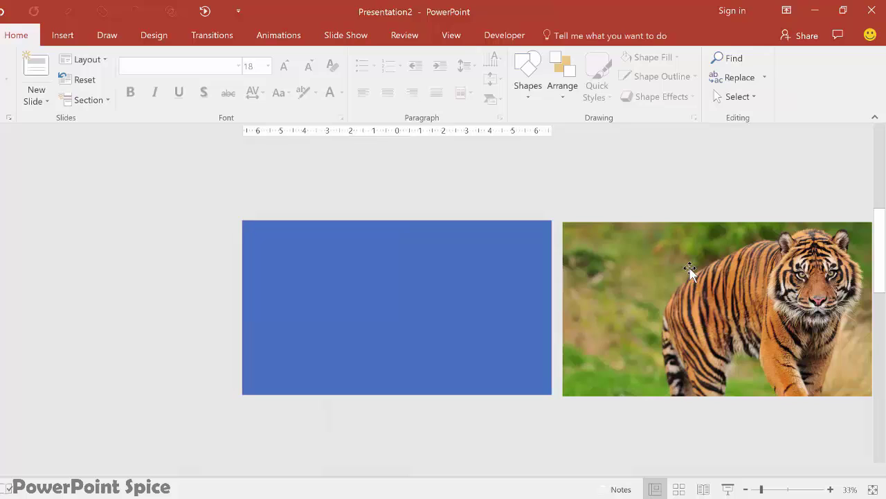
Step: Cut the tiger picture and apply it from the clipboard as the rectangle's picture fill with 45% transparency
{"action": "left_click", "coordinate": [690, 269]}
{"action": "key", "text": "ctrl+x"}
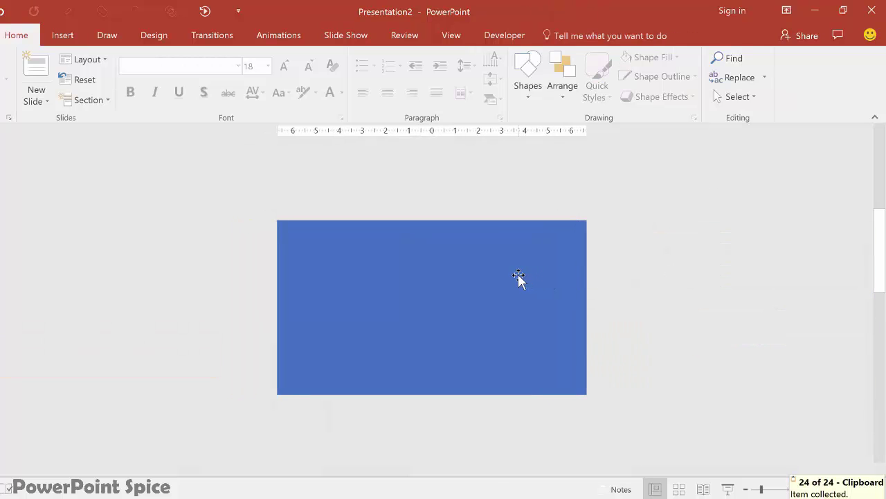
{"action": "left_click", "coordinate": [517, 274]}
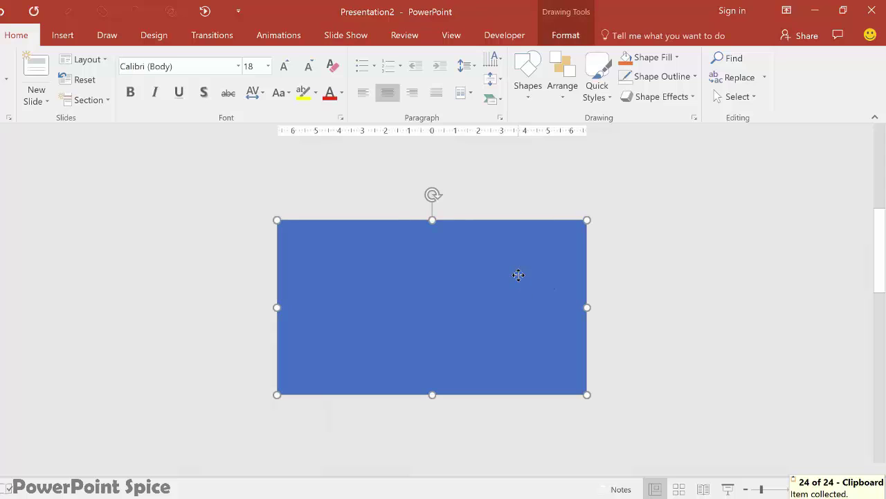
{"action": "left_click", "coordinate": [579, 34]}
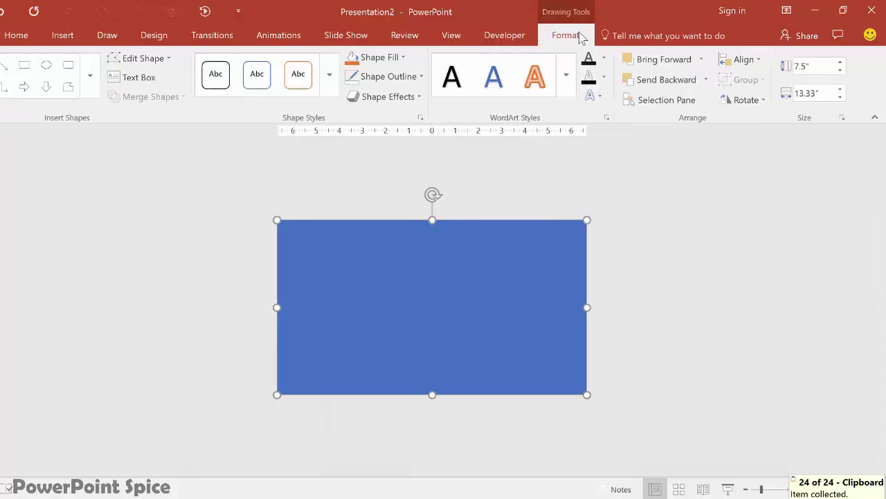
{"action": "left_click", "coordinate": [420, 117]}
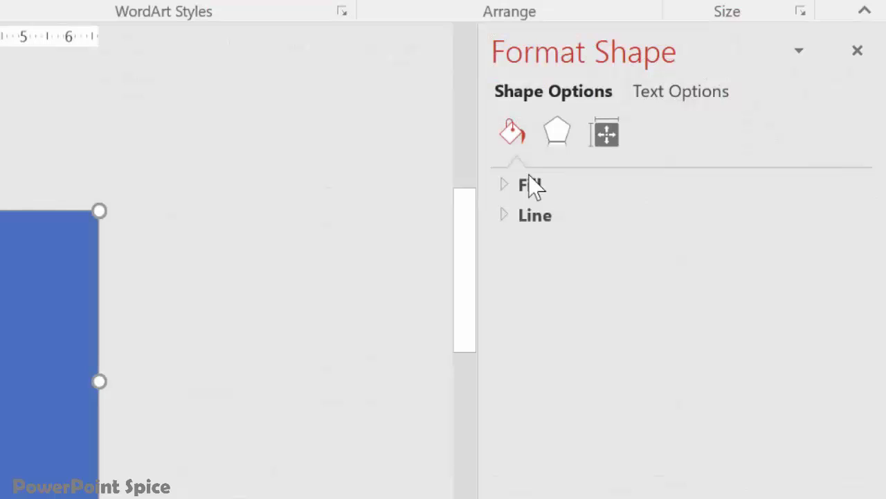
{"action": "left_click", "coordinate": [531, 185]}
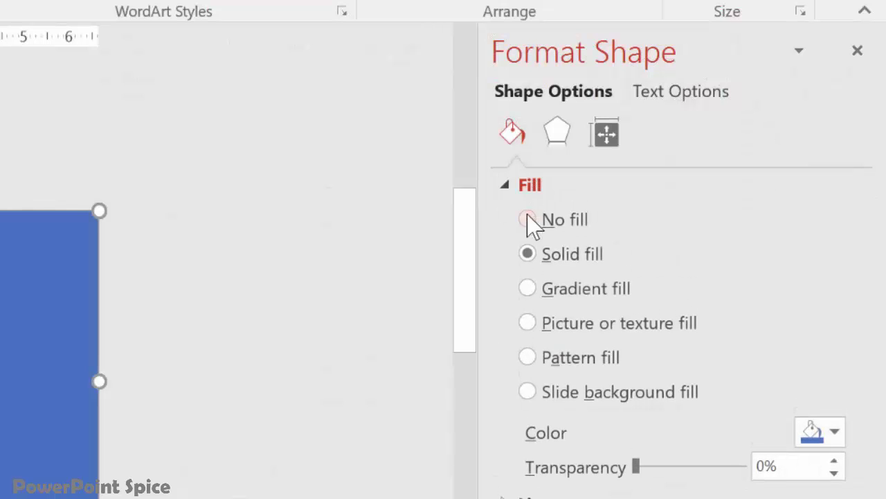
{"action": "left_click", "coordinate": [526, 324]}
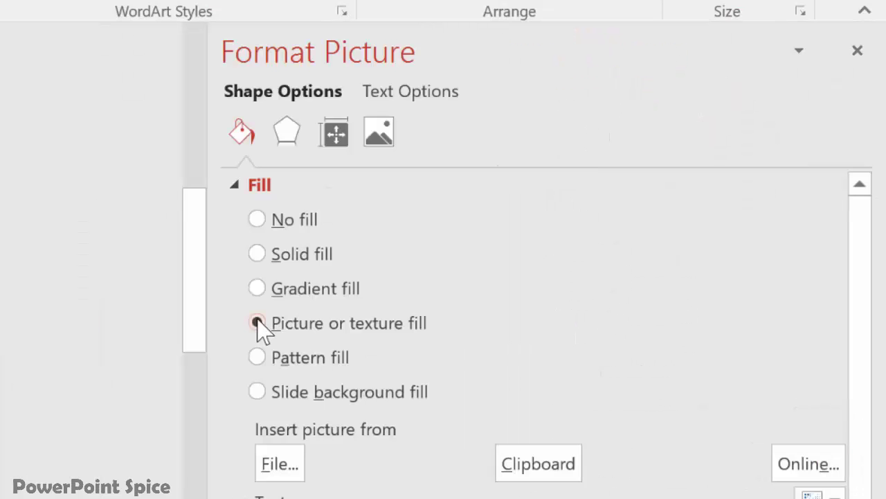
{"action": "left_click", "coordinate": [513, 453]}
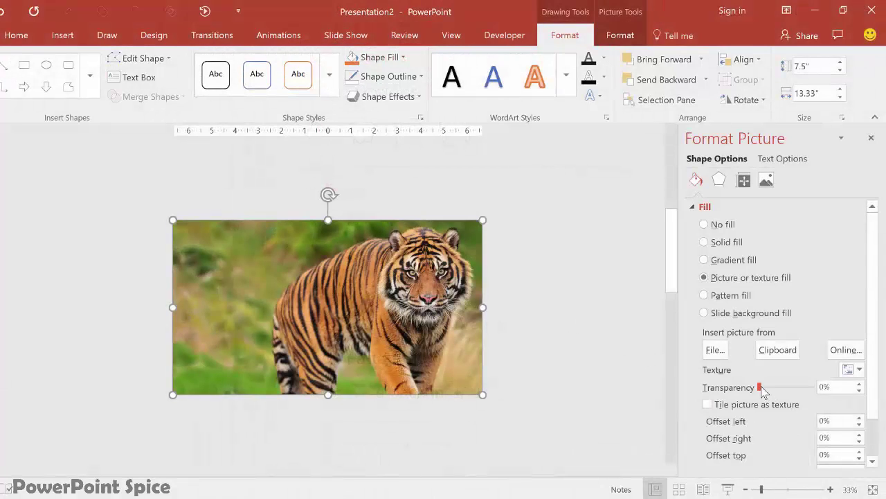
{"action": "left_click_drag", "start_coordinate": [760, 387], "coordinate": [787, 393]}
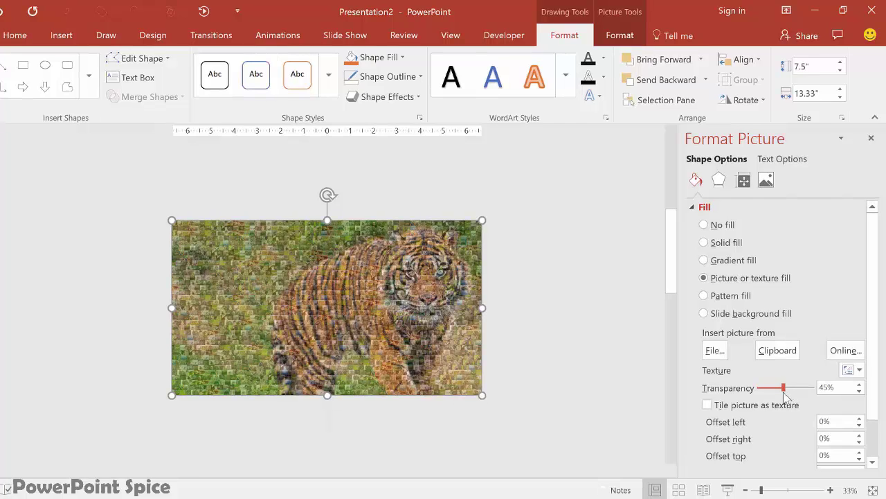
{"action": "left_click", "coordinate": [526, 291]}
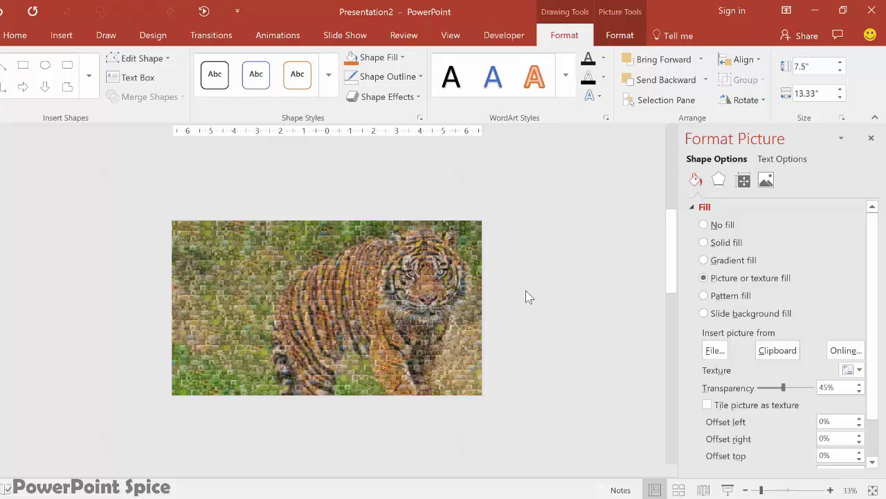
Step: Cut the mosaic together with the tiger-filled rectangle and paste them back onto the slide as a single picture
{"action": "left_click_drag", "start_coordinate": [520, 204], "coordinate": [126, 464]}
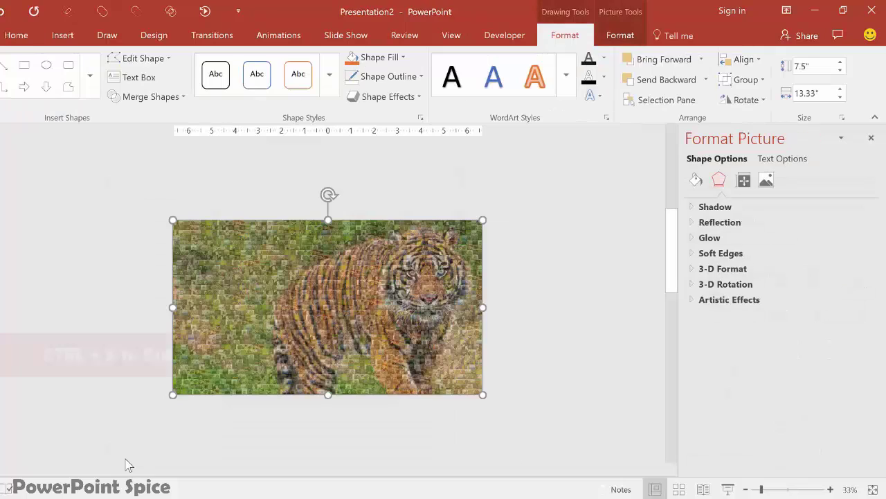
{"action": "key", "text": "ctrl+x"}
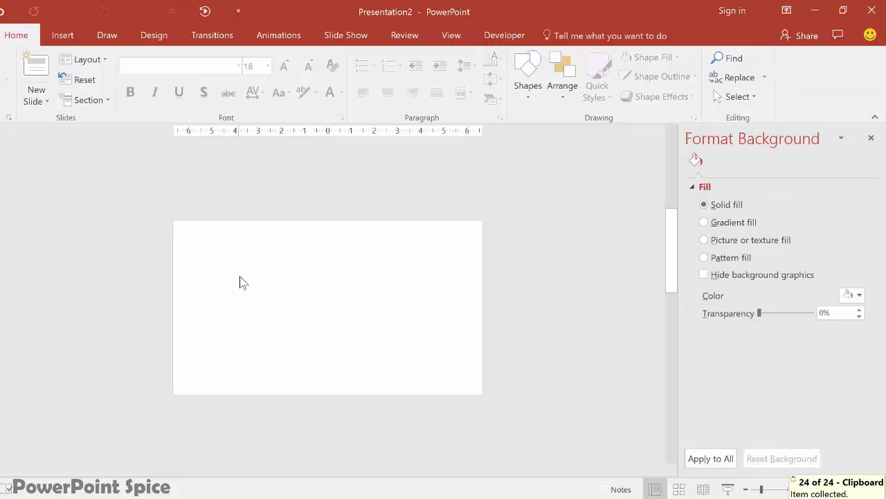
{"action": "right_click", "coordinate": [238, 277]}
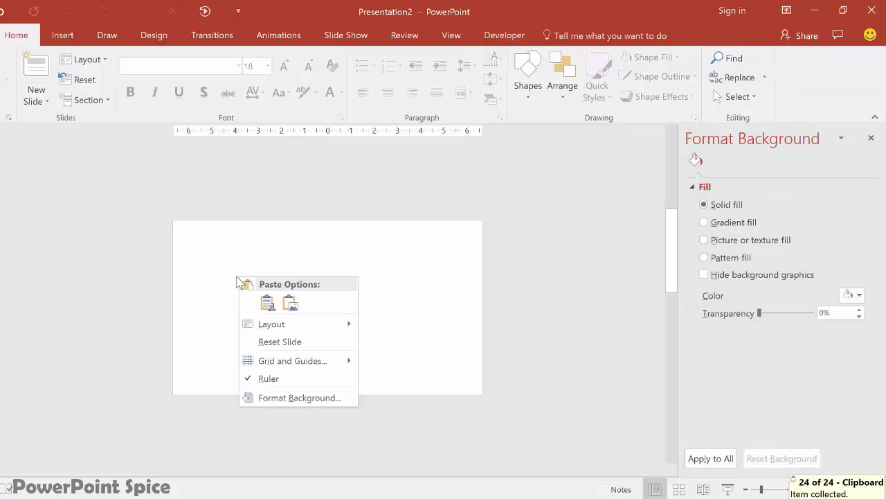
{"action": "left_click", "coordinate": [290, 304]}
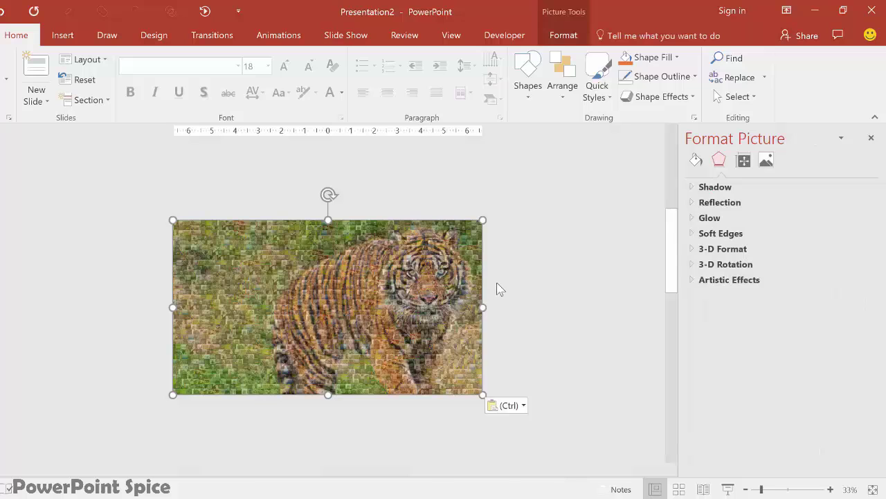
Step: Raise the contrast of the combined tiger mosaic picture to 41%
{"action": "left_click", "coordinate": [567, 38]}
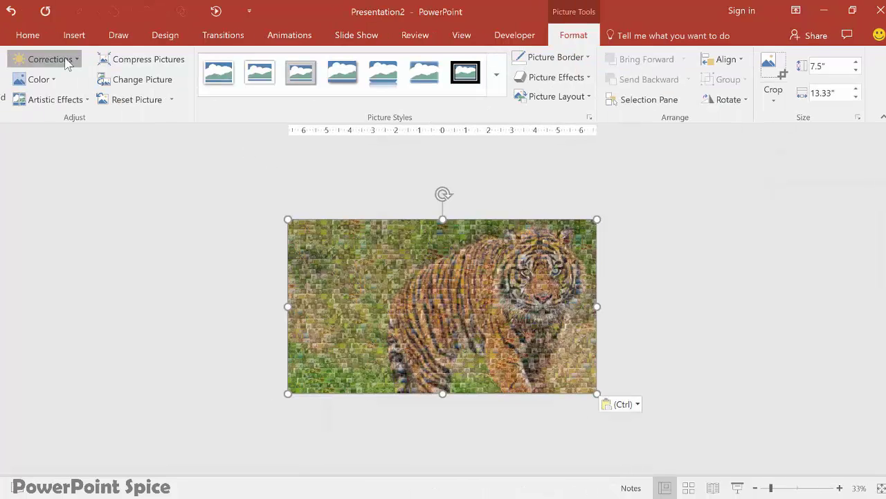
{"action": "left_click", "coordinate": [68, 62]}
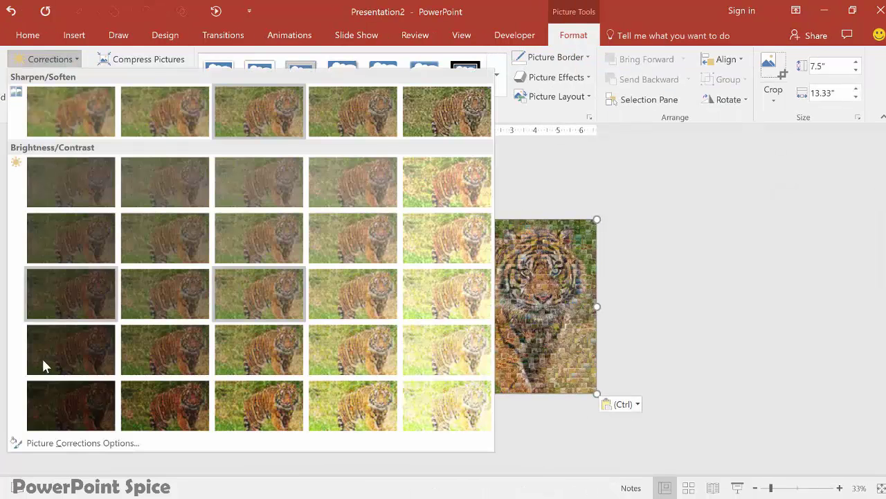
{"action": "left_click", "coordinate": [47, 440]}
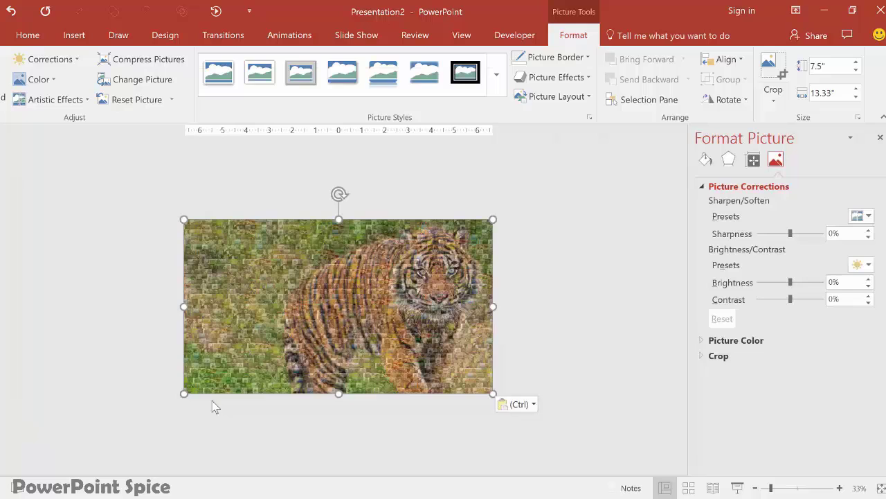
{"action": "left_click", "coordinate": [791, 298]}
{"action": "left_click_drag", "start_coordinate": [791, 299], "coordinate": [802, 300]}
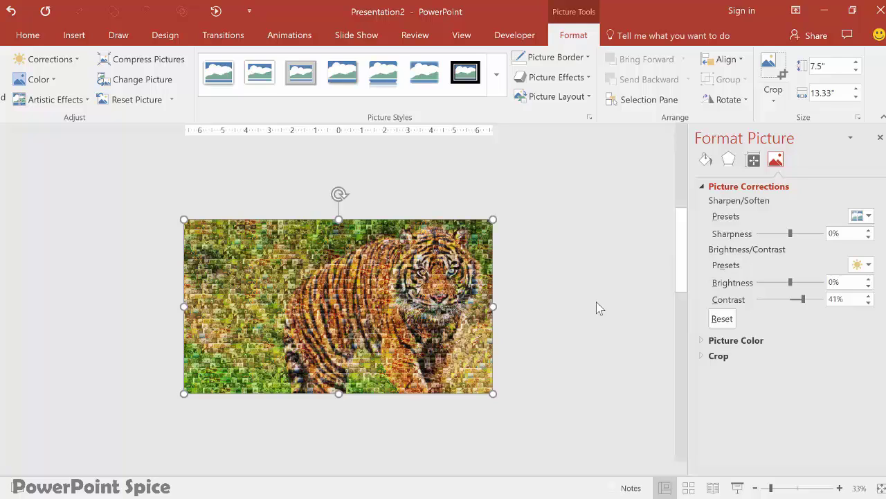
{"action": "left_click", "coordinate": [575, 308]}
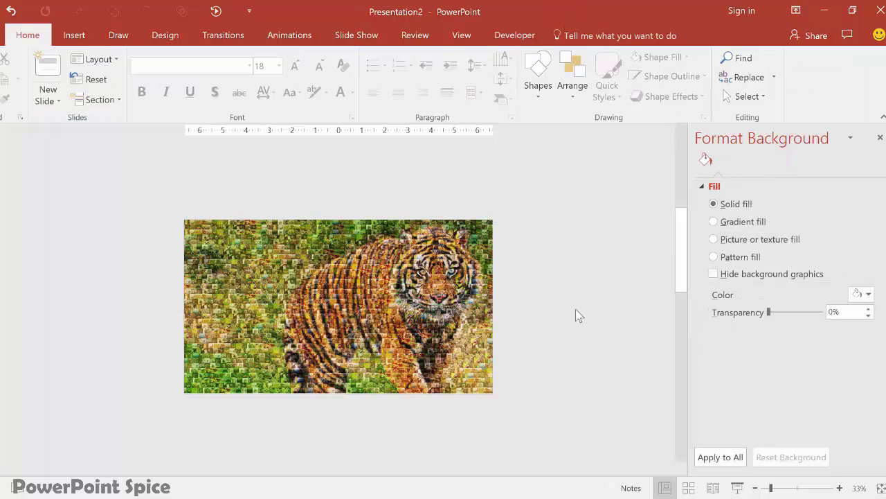
Step: Examine the individual animal tiles across the tiger's body up close
{"action": "left_click", "coordinate": [444, 333]}
{"action": "scroll", "coordinate": [444, 334], "scroll_direction": "up", "scroll_amount": 2}
{"action": "scroll", "coordinate": [444, 334], "scroll_direction": "up", "scroll_amount": 6}
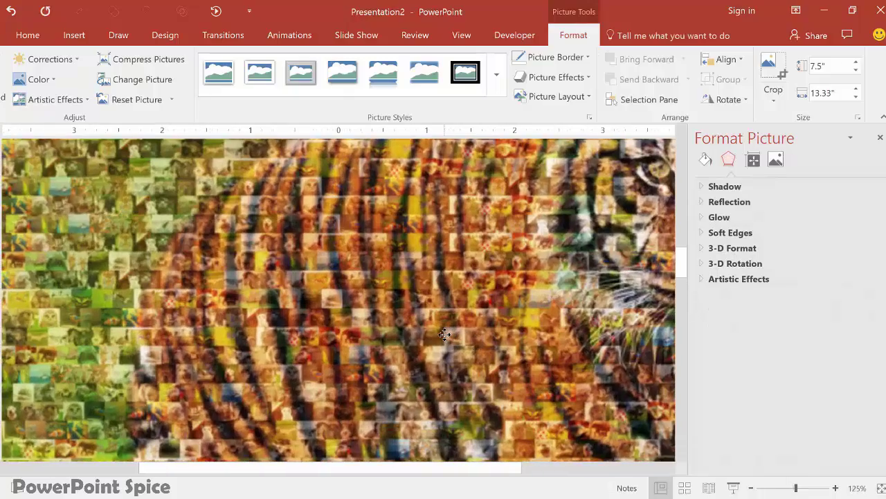
{"action": "scroll", "coordinate": [444, 337], "scroll_direction": "up", "scroll_amount": 8}
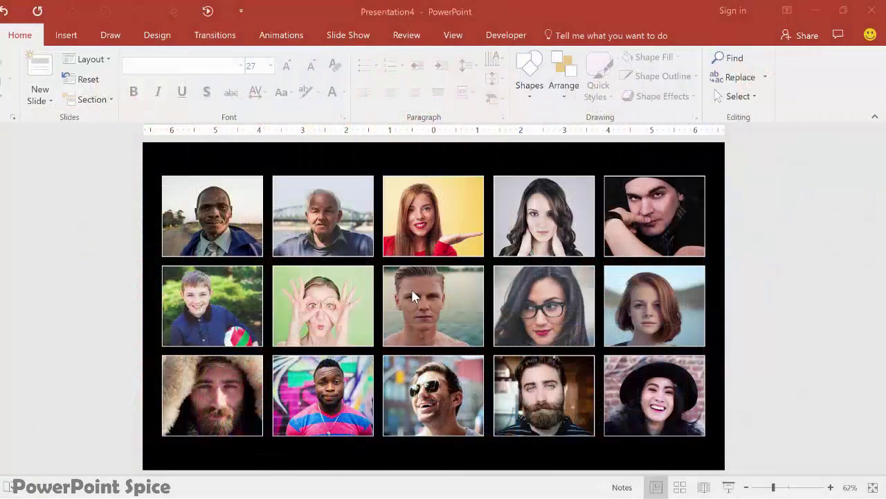
Step: In Presentation4, shift the centre portrait's image inside its crop frame so the man's face sits in the middle
{"action": "left_click", "coordinate": [412, 292]}
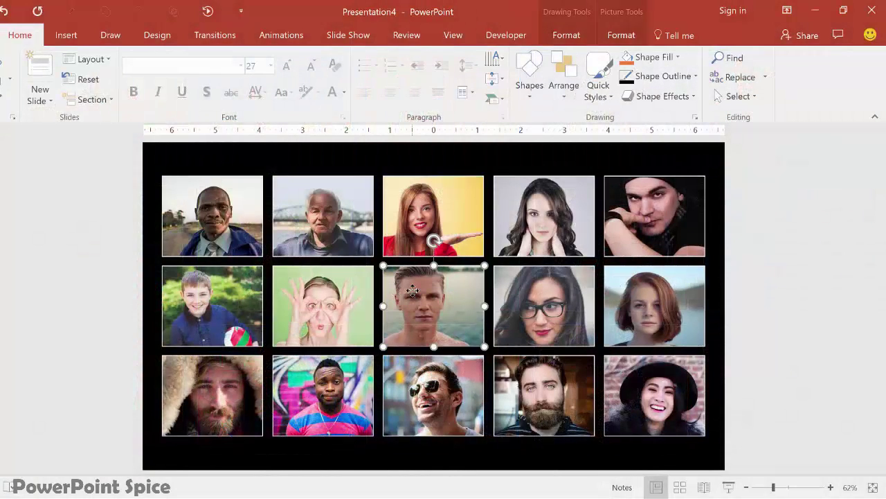
{"action": "left_click", "coordinate": [621, 35]}
{"action": "left_click", "coordinate": [764, 80]}
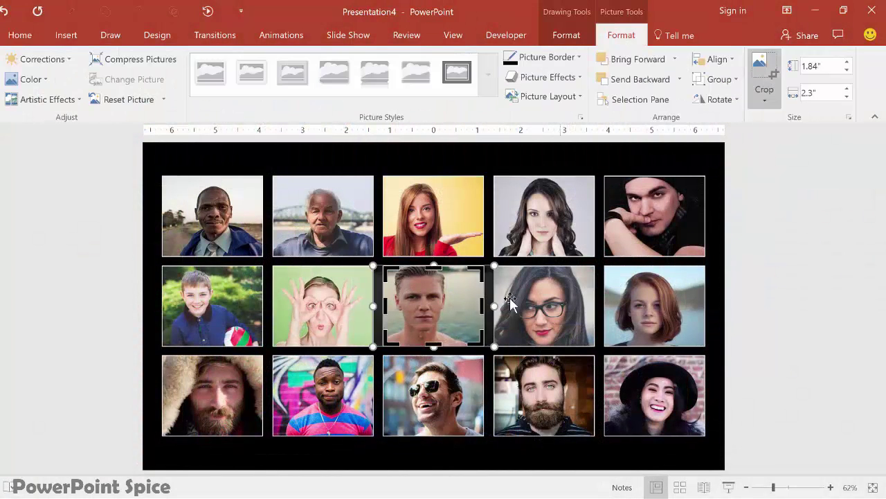
{"action": "left_click_drag", "start_coordinate": [430, 291], "coordinate": [437, 292]}
{"action": "left_click", "coordinate": [781, 246]}
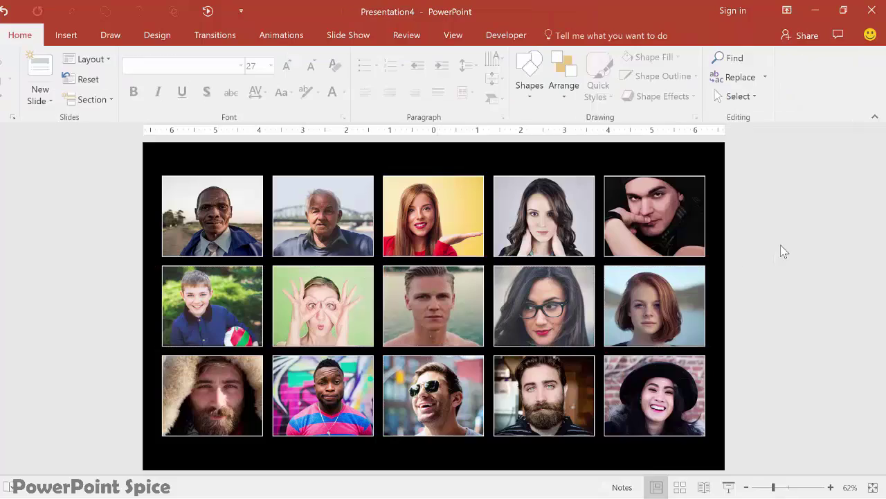